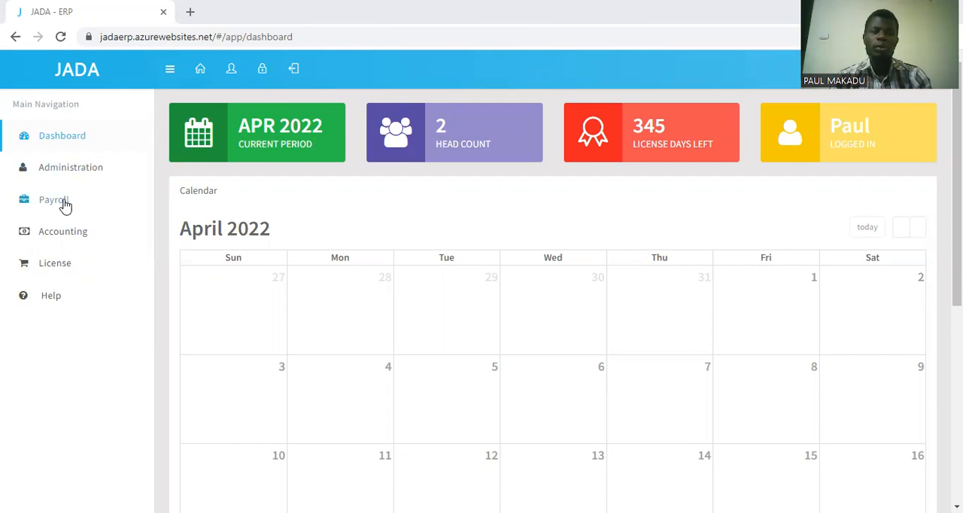
Open the Employee Posting page in the payroll processing transactions.
left_click(66, 205)
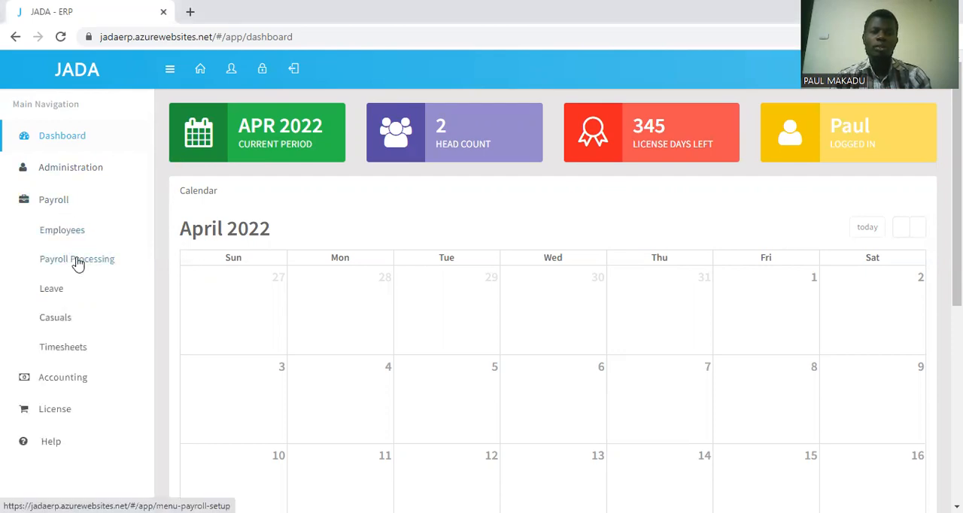
left_click(78, 260)
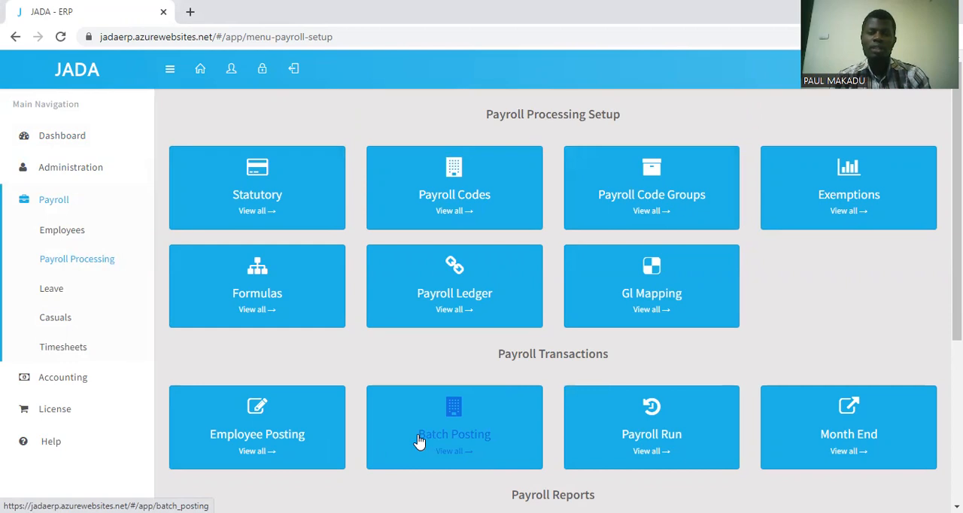
left_click(247, 444)
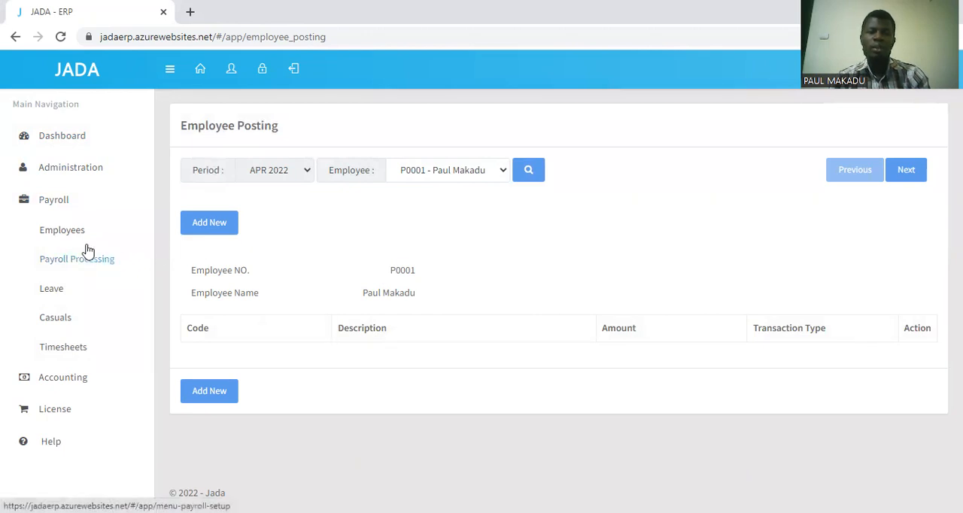
Open the import page for payroll batch posting and download its CSV format.
left_click(74, 265)
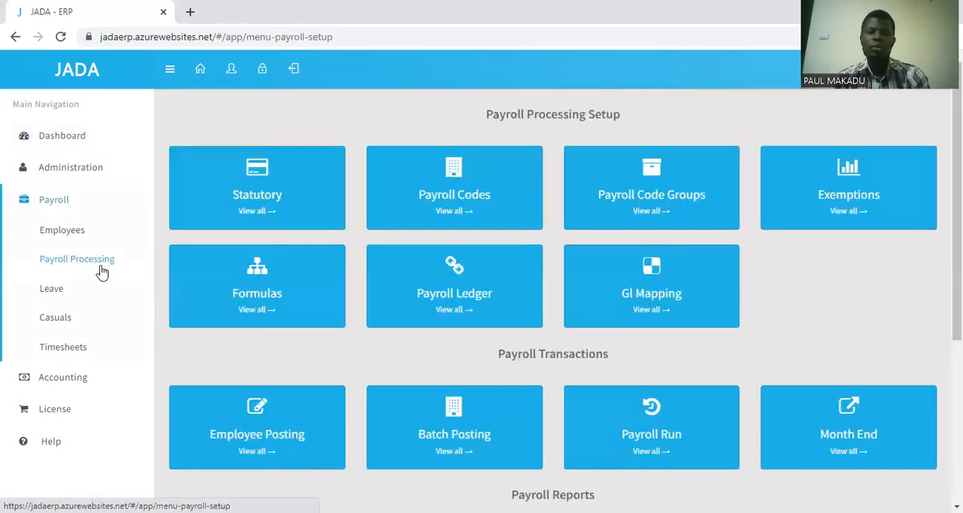
left_click(455, 440)
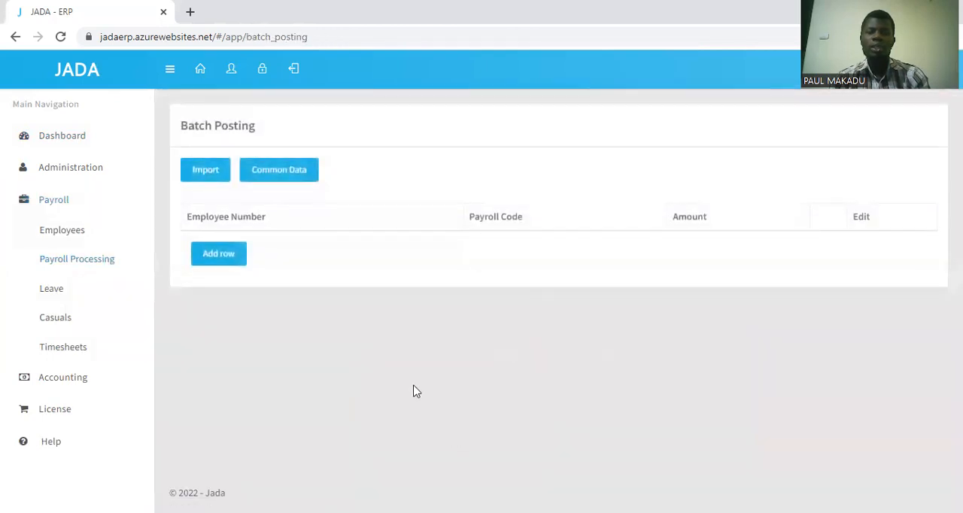
left_click(206, 170)
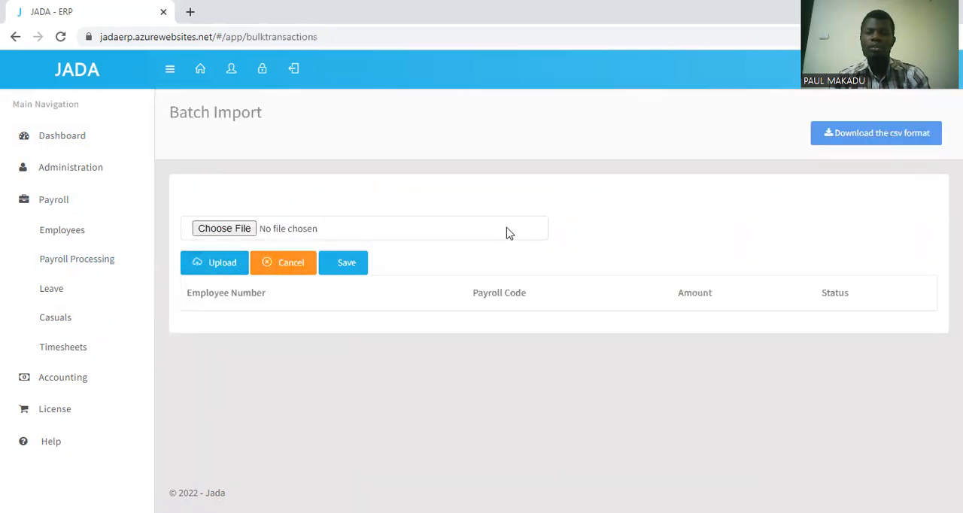
left_click(874, 143)
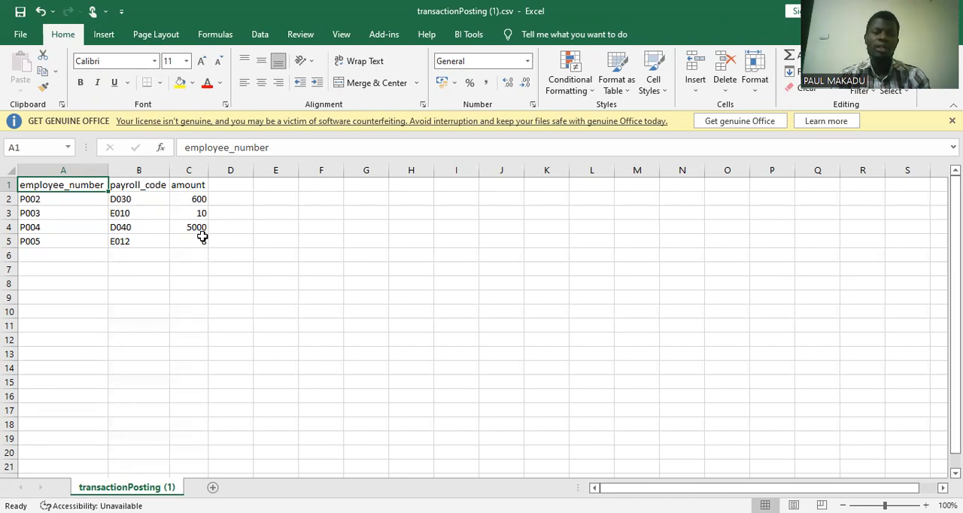
Clear the sample employee numbers from cells A2 to A5 of the downloaded transactionPosting CSV in Excel.
left_click(49, 200)
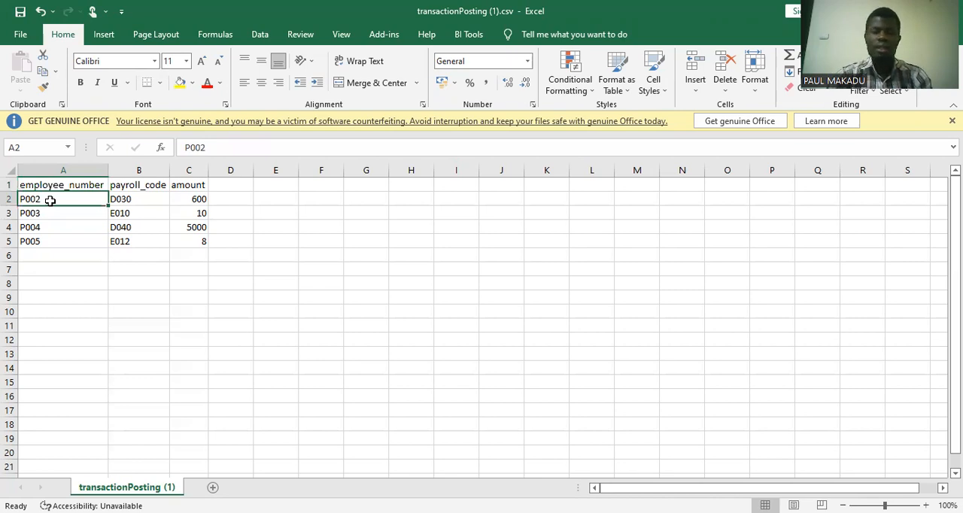
key("BackSpace")
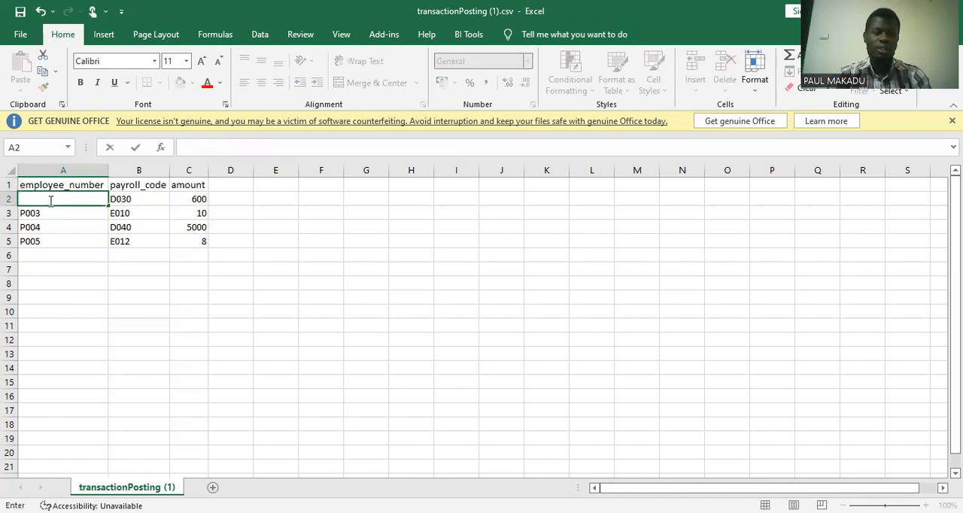
key("Return")
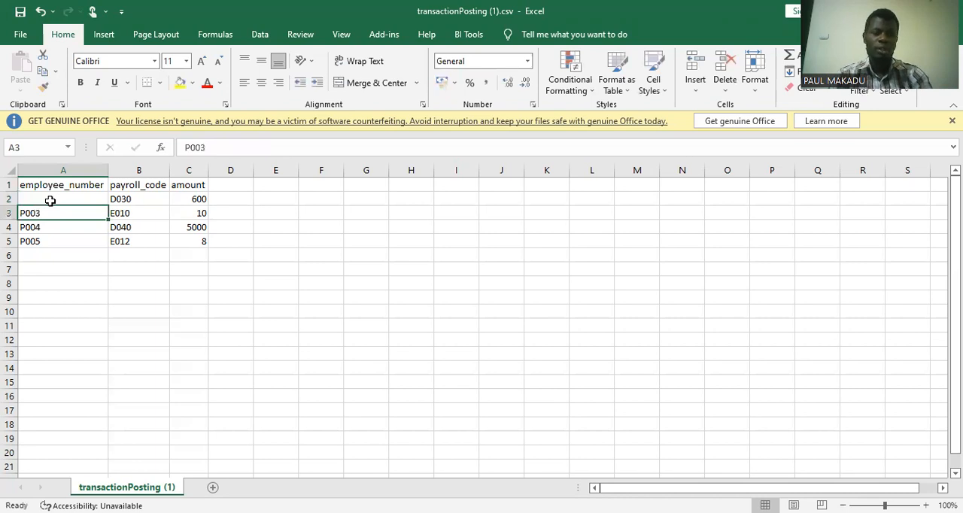
key("shift+Down")
key("shift+Down")
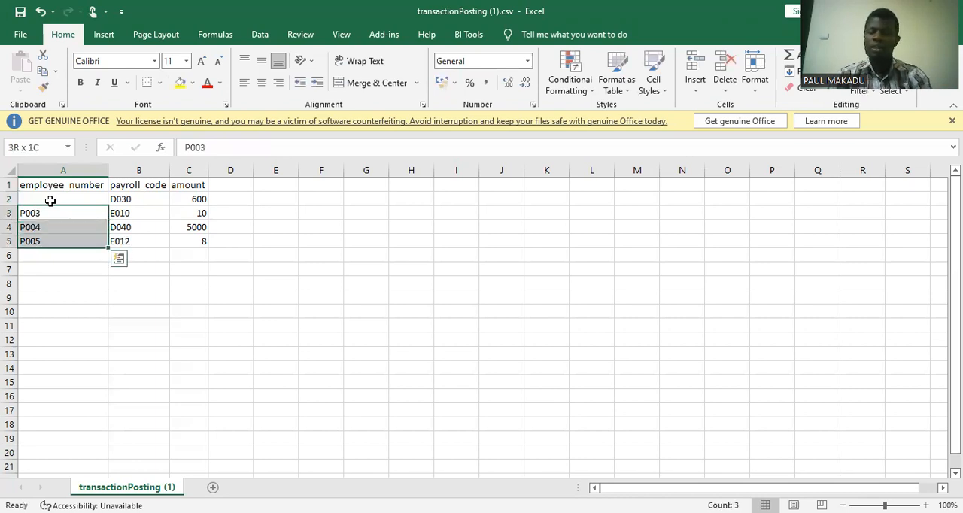
key("Delete")
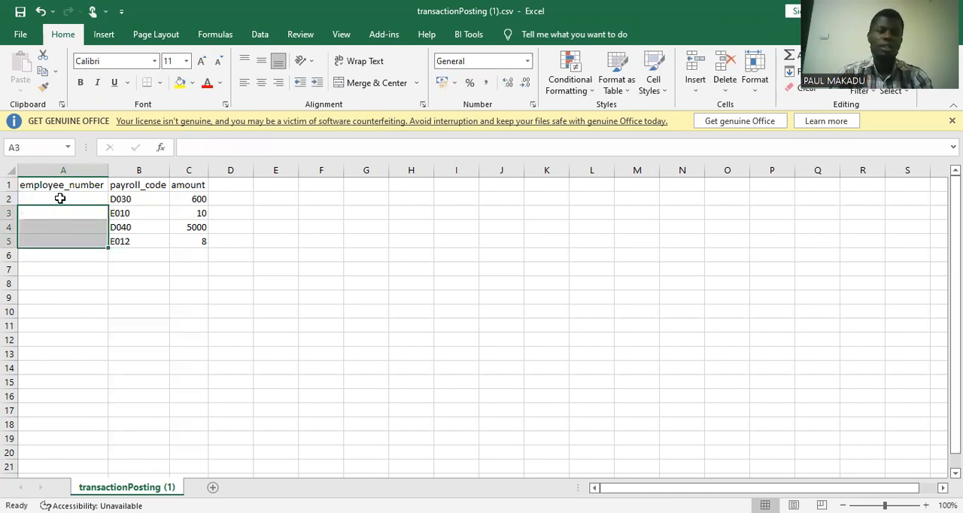
Enter the employee's number in cell A2 of the employee_number column.
left_click(60, 198)
type("P0001")
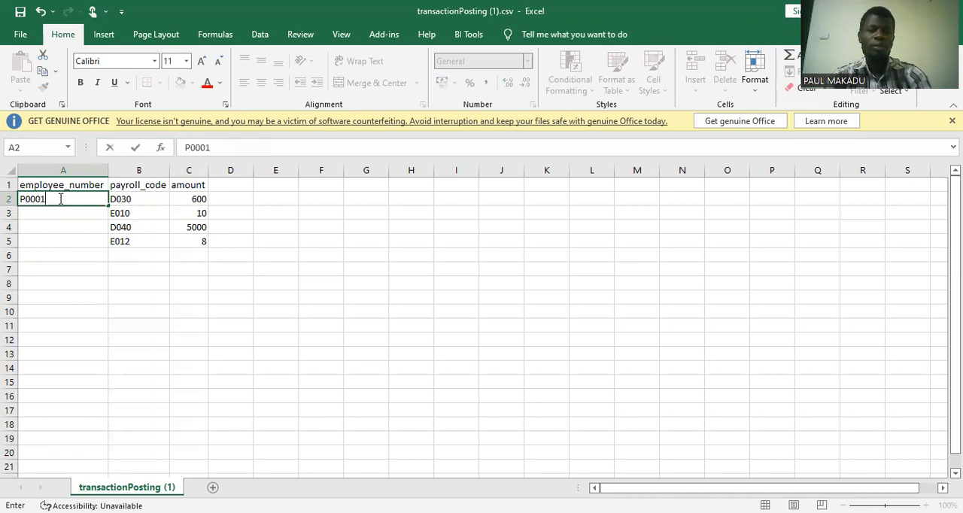
left_click(131, 195)
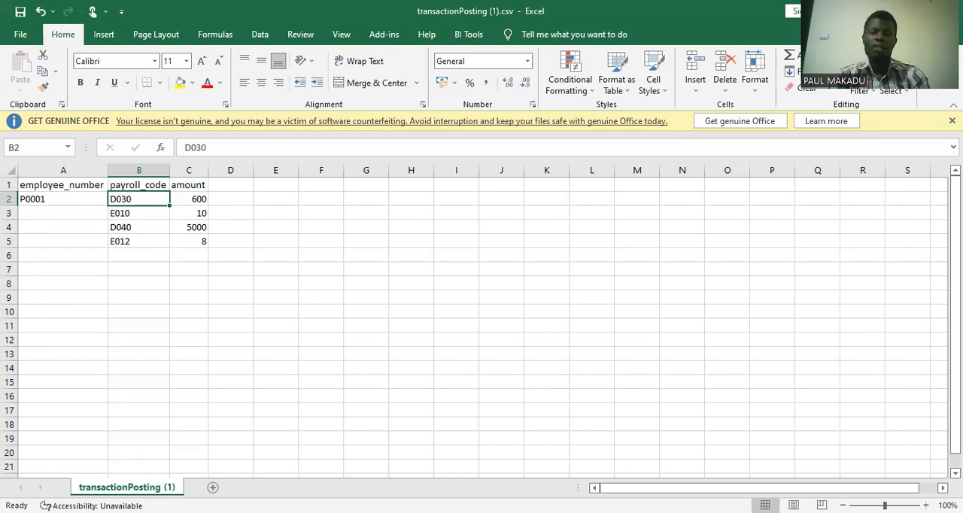
Switch to JADA ERP in the browser and view the Payroll Codes list in the payroll processing setup.
key("alt+Tab")
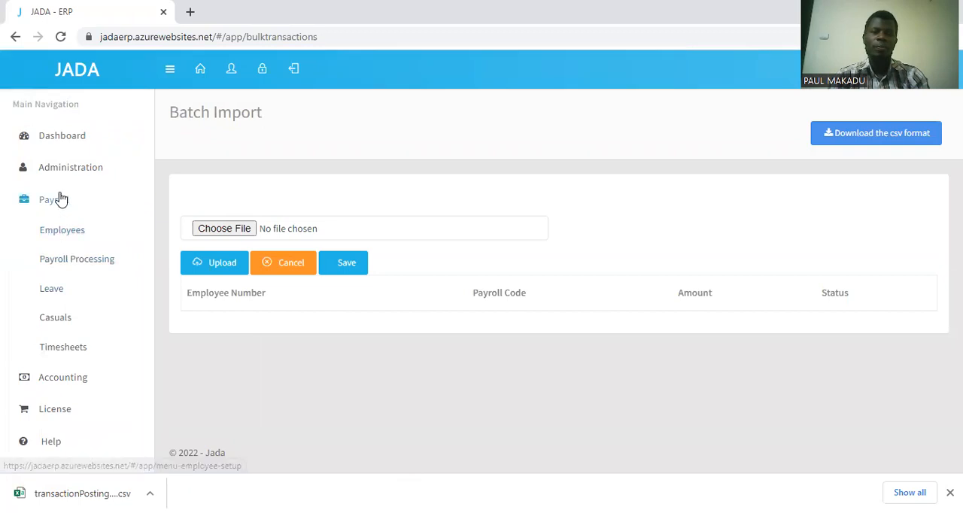
left_click(64, 261)
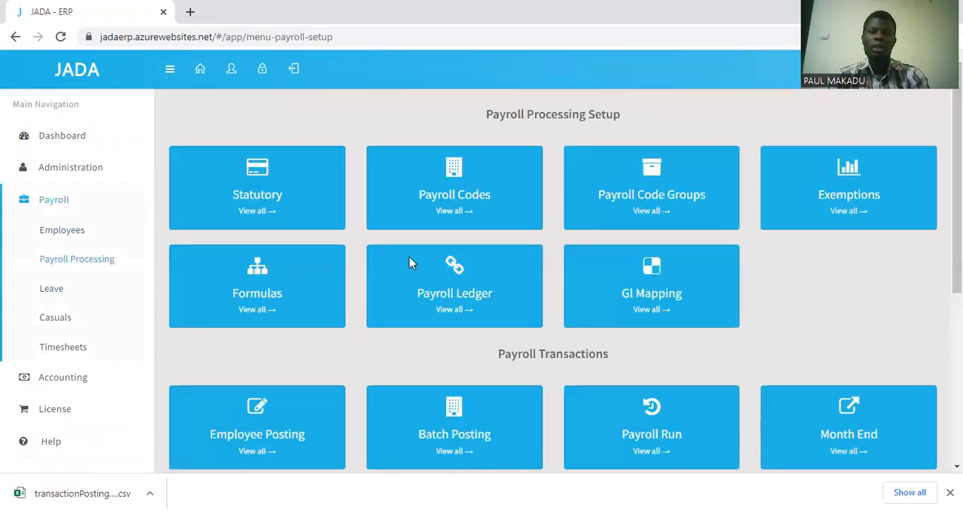
left_click(452, 196)
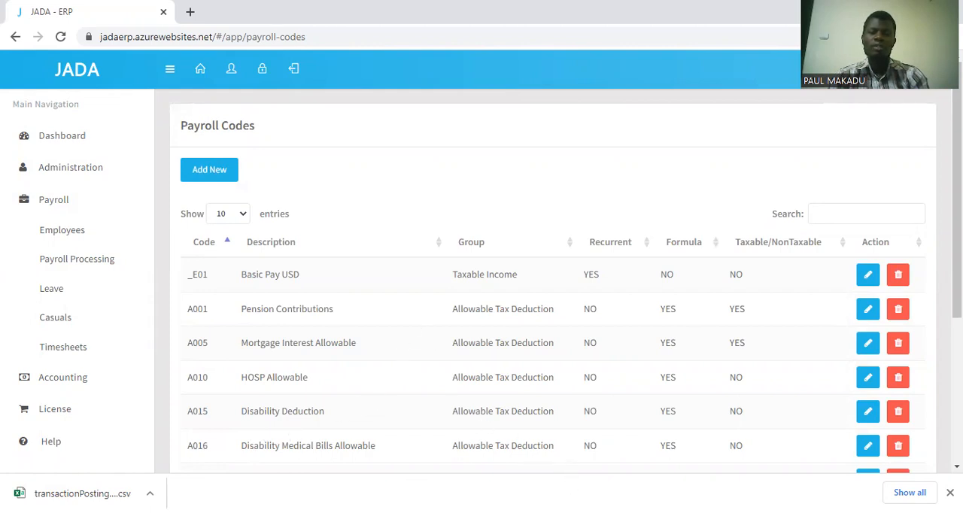
Switch back to the CSV in Excel and set row 2 to payroll code E001 with an amount of 50000.
key("alt+Tab")
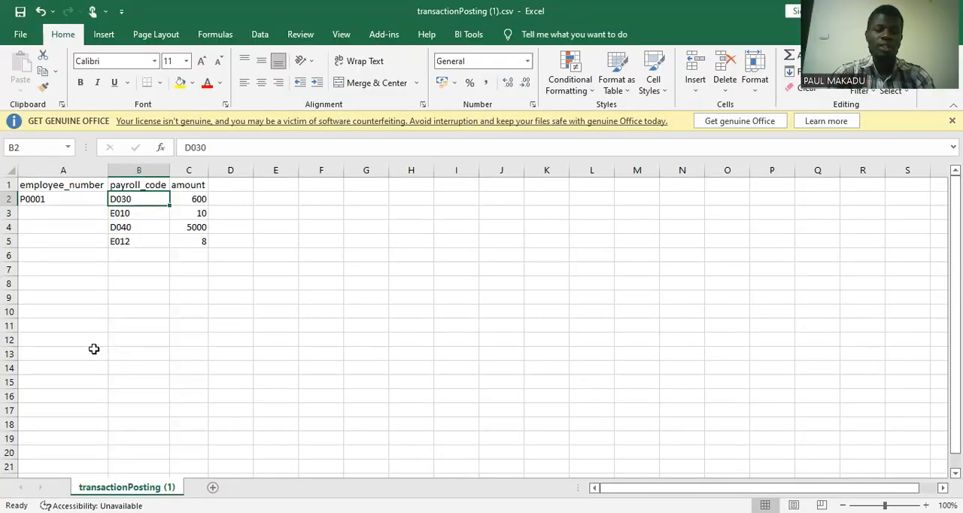
type("E")
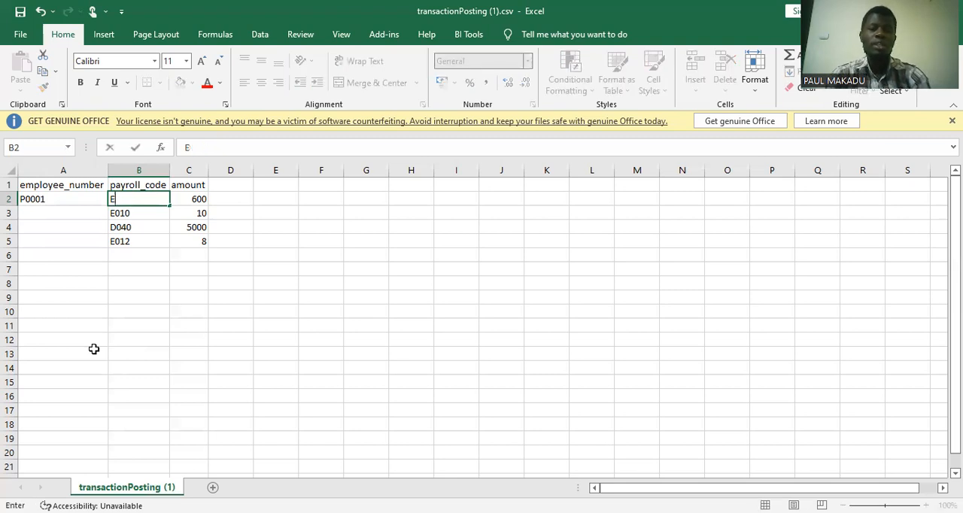
type("001")
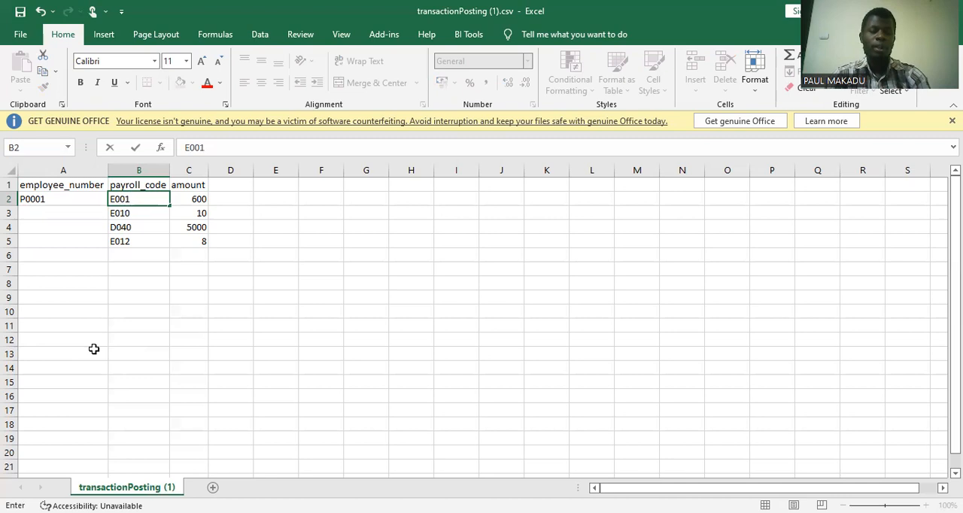
key("Tab")
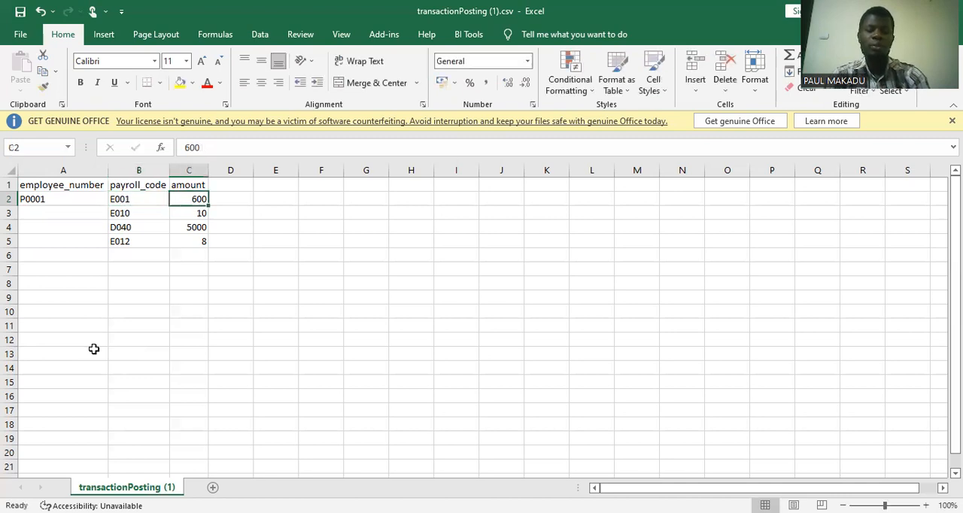
type("5000")
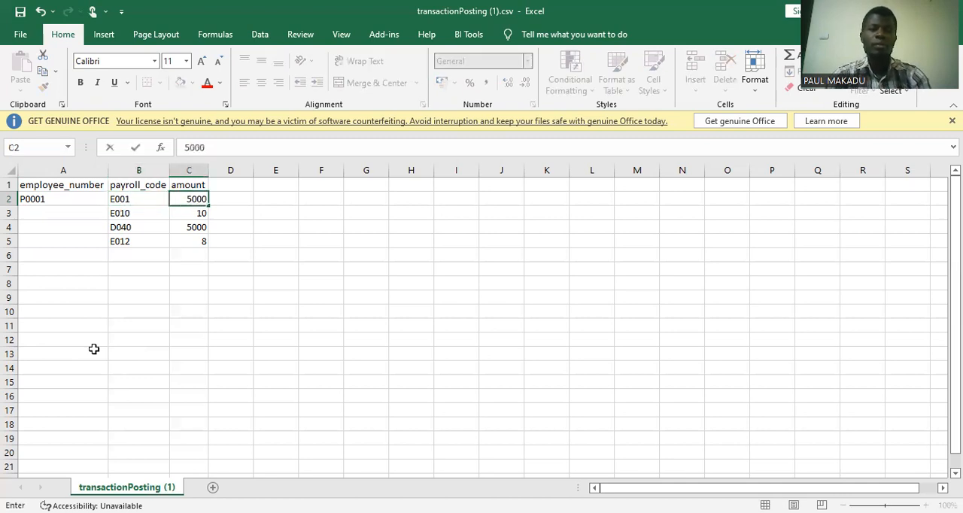
type("0")
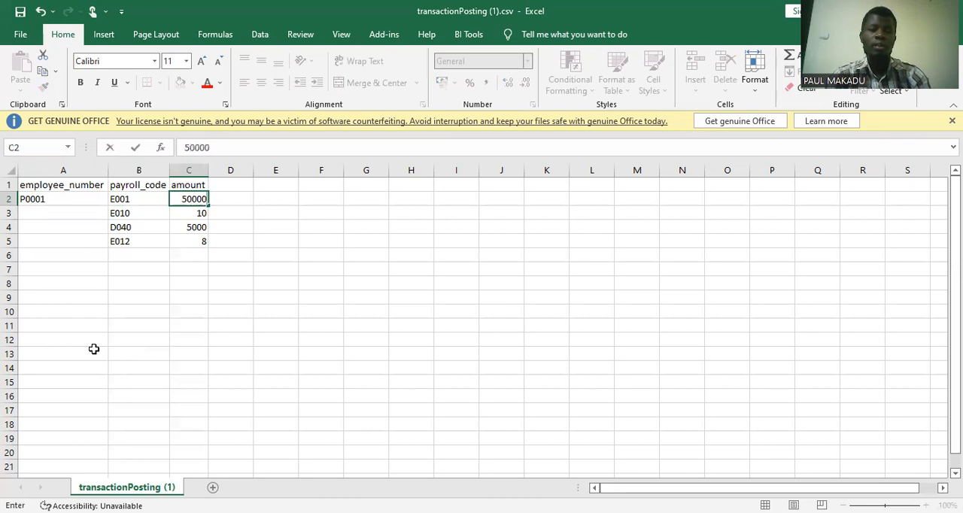
key("Tab")
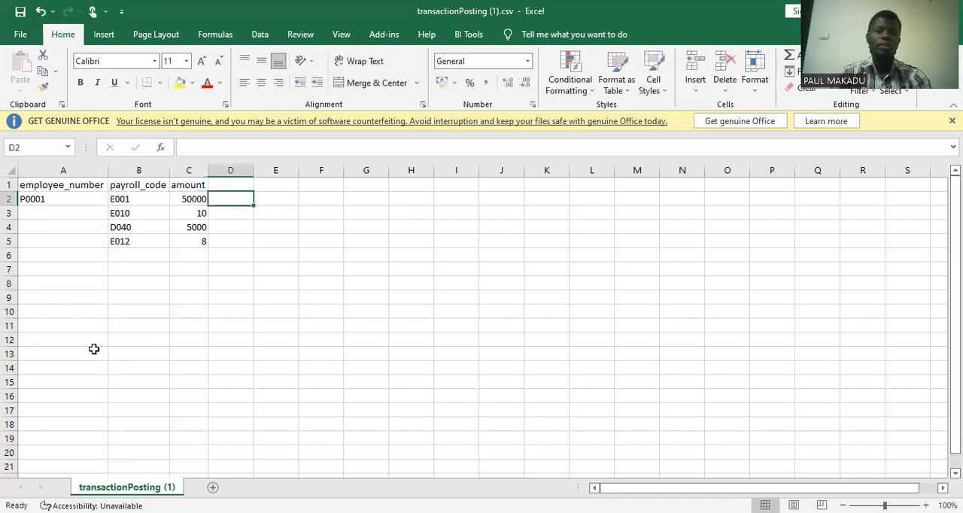
Set row 3 to payroll code D040 with an amount of 5000.
left_click(133, 213)
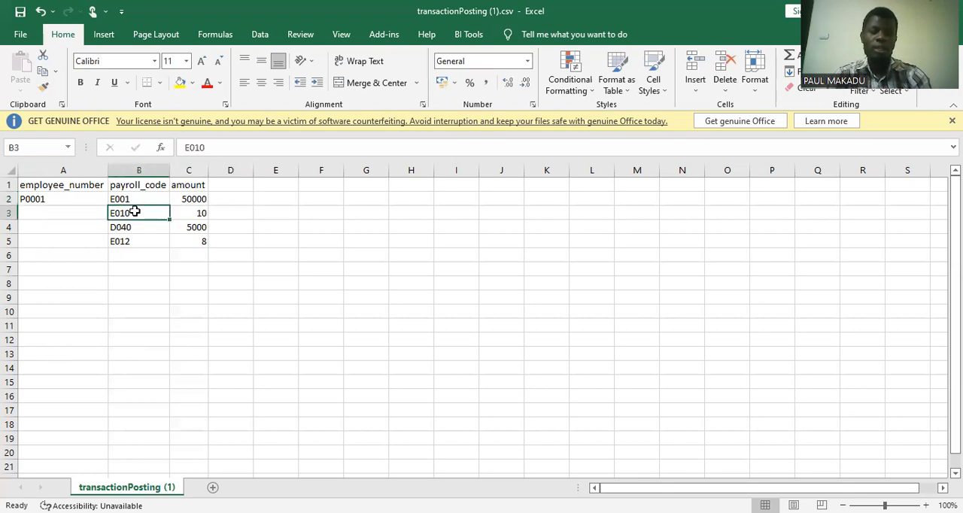
type("D")
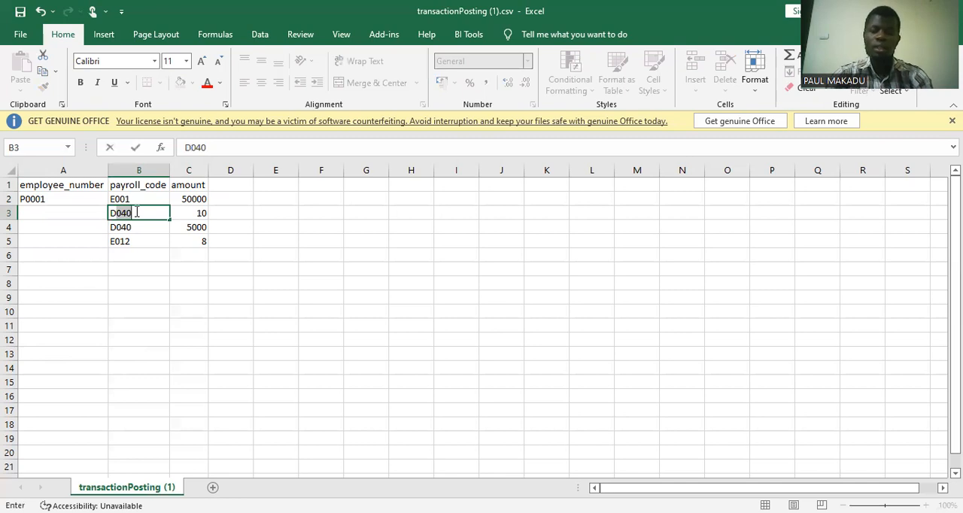
type("0")
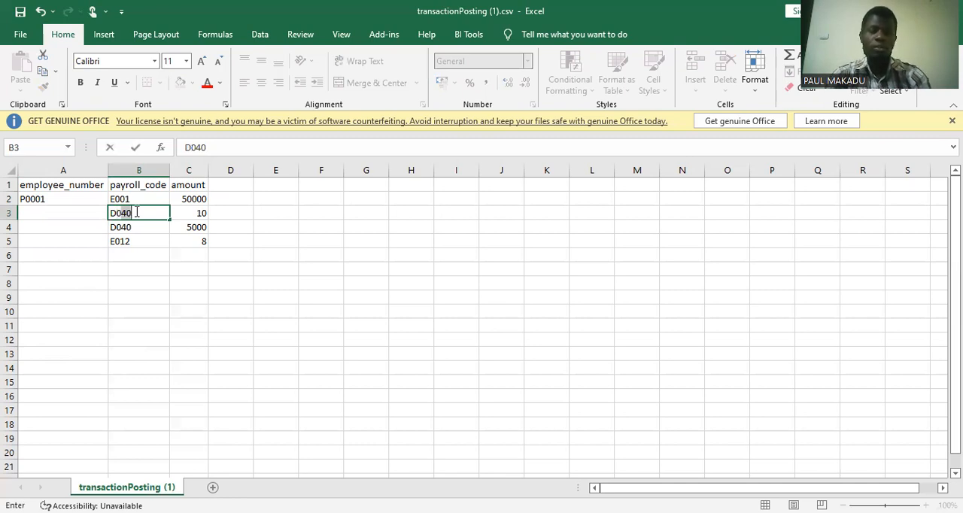
type("40")
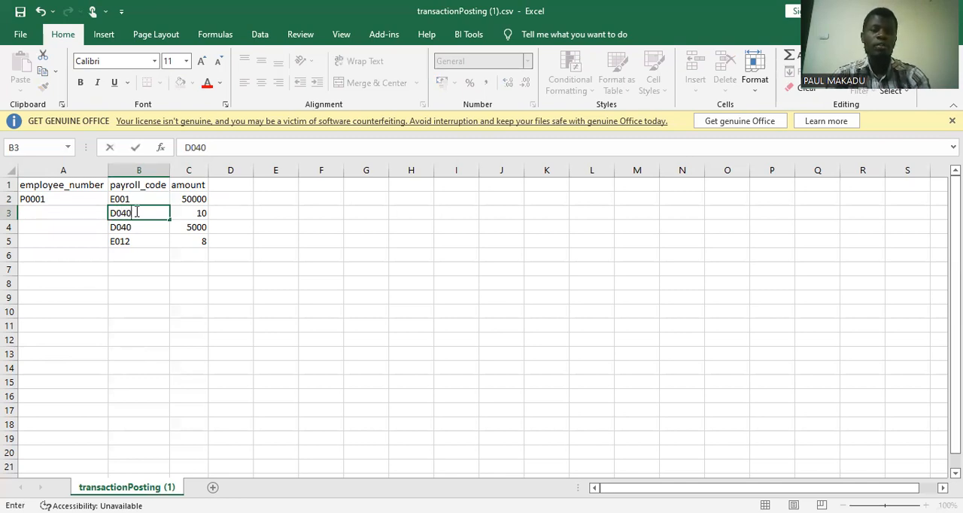
key("Tab")
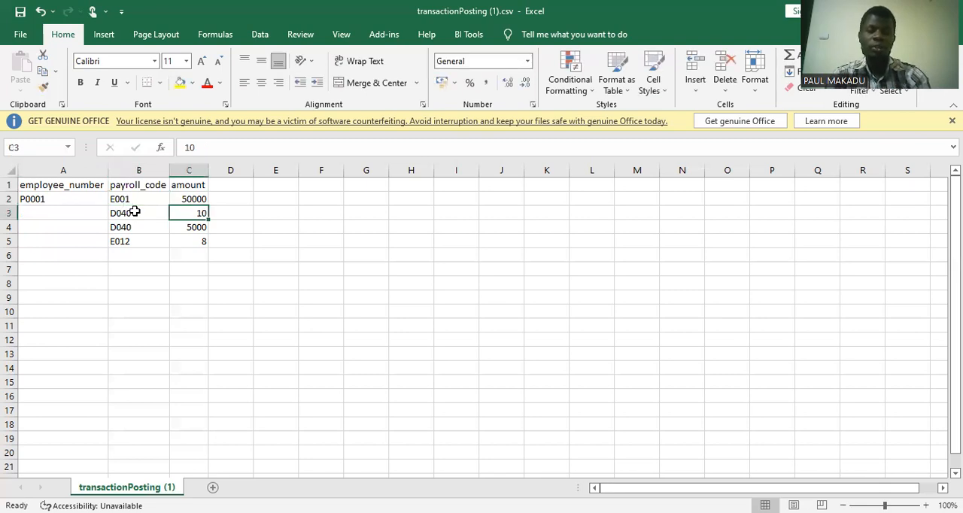
type("5000")
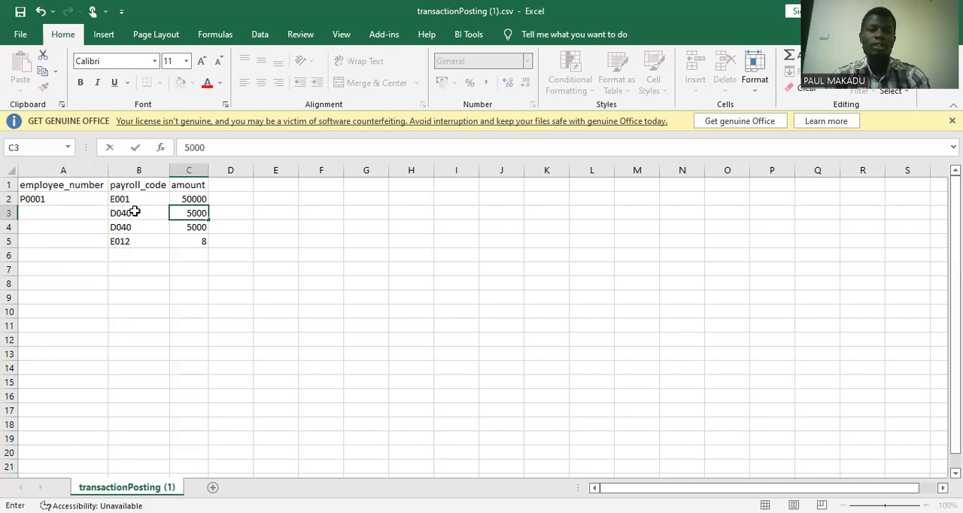
key("Tab")
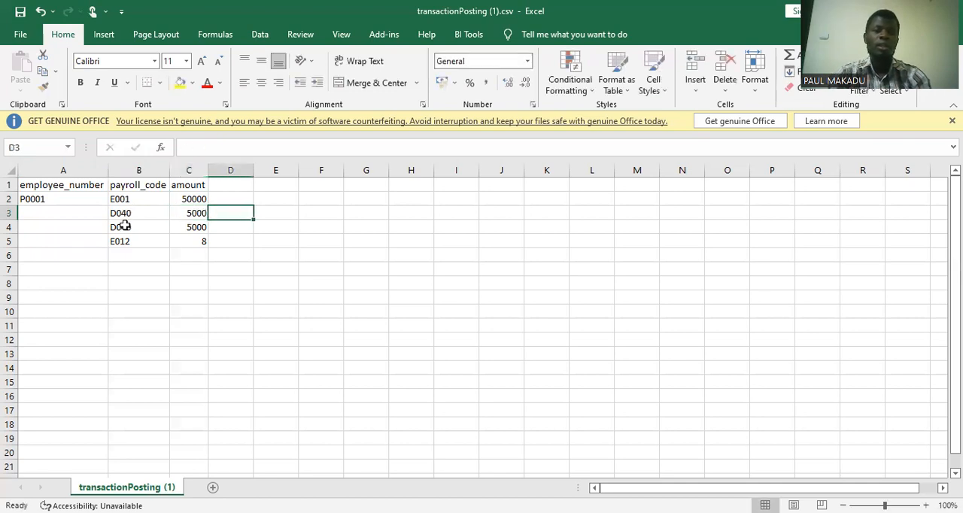
Set the payroll code in cell B4 to D005.
left_click(128, 227)
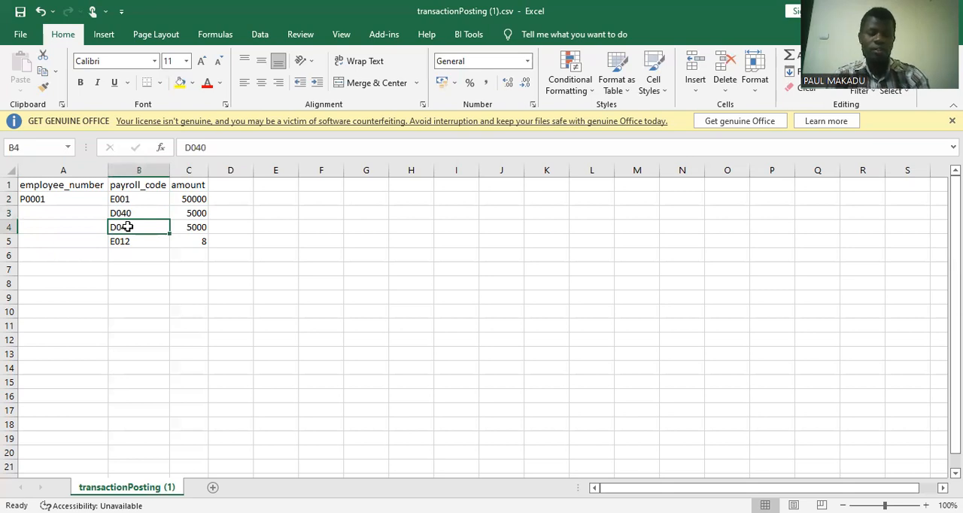
type("DO")
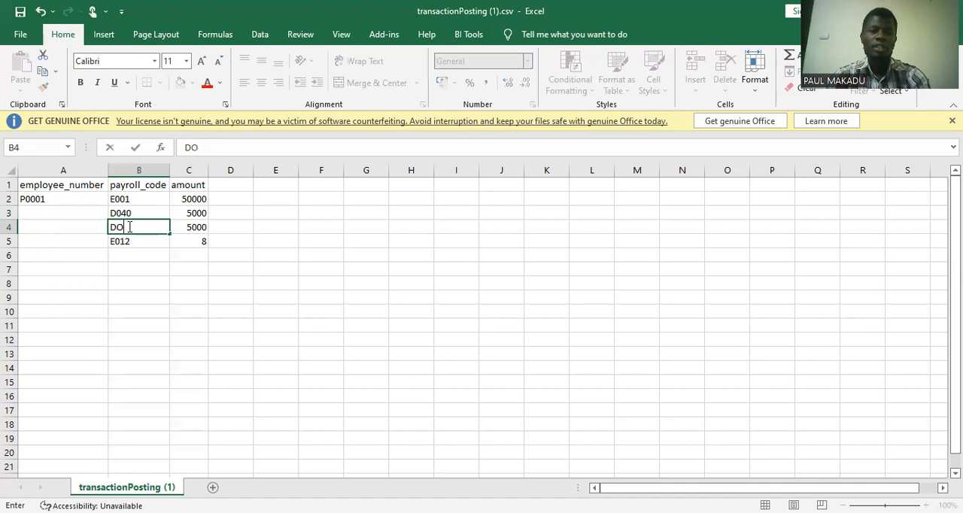
key("BackSpace")
type("040")
type("05")
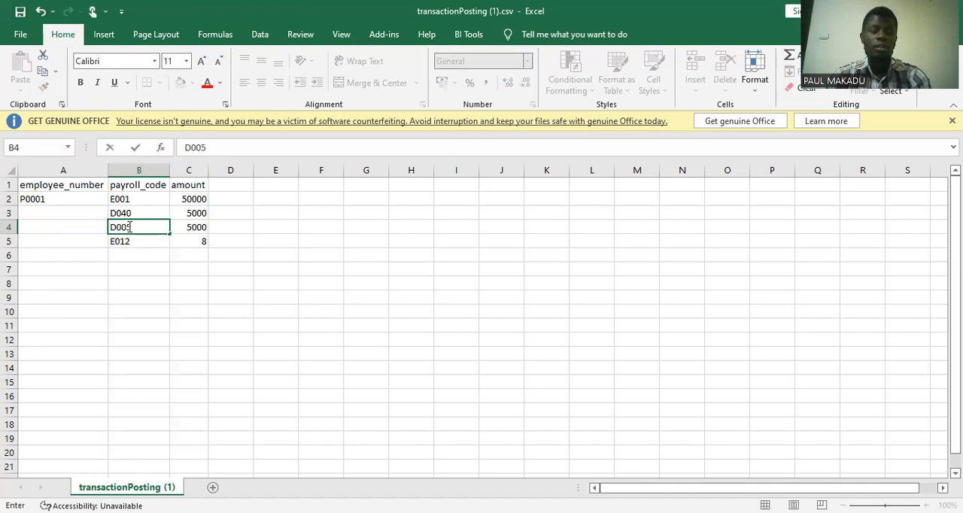
key("Tab")
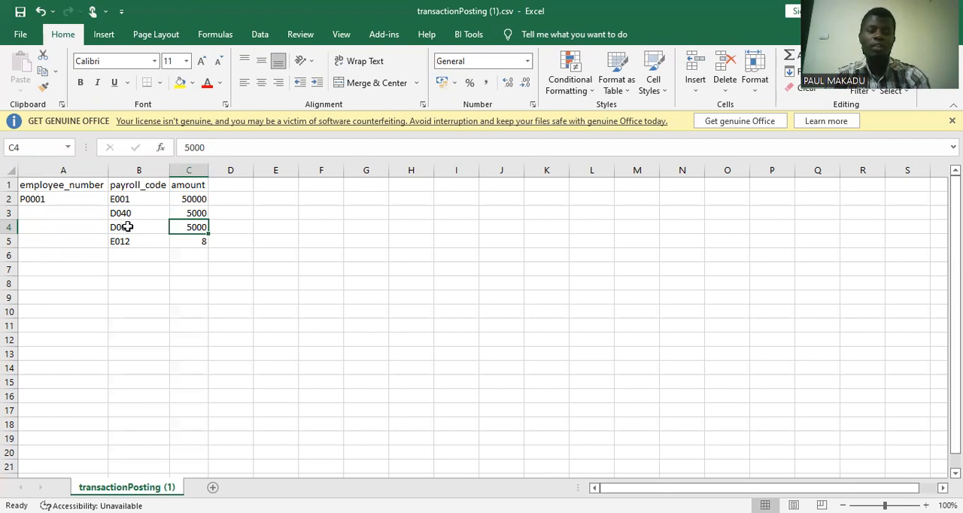
Set the row 4 amount to 200, and set row 5 to payroll code M001 with an amount of 2400.
type("200")
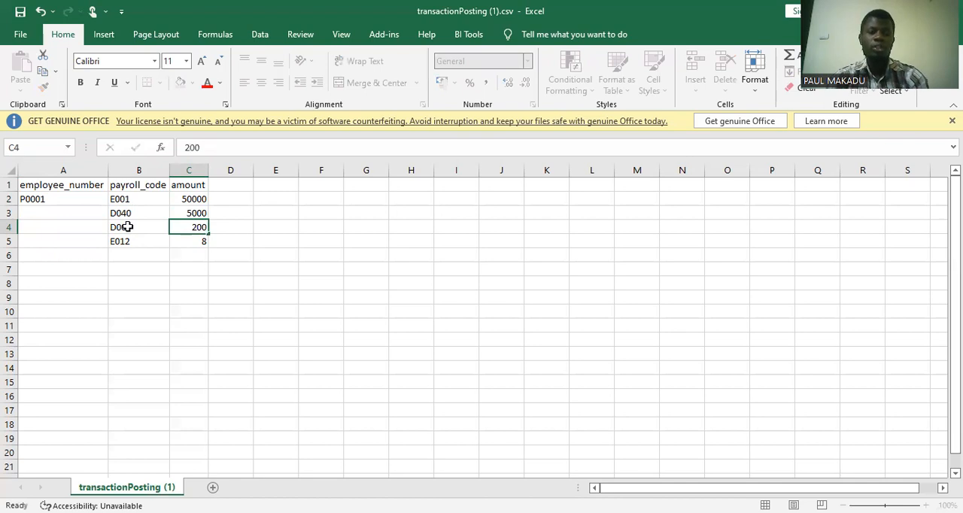
key("Tab")
left_click(139, 242)
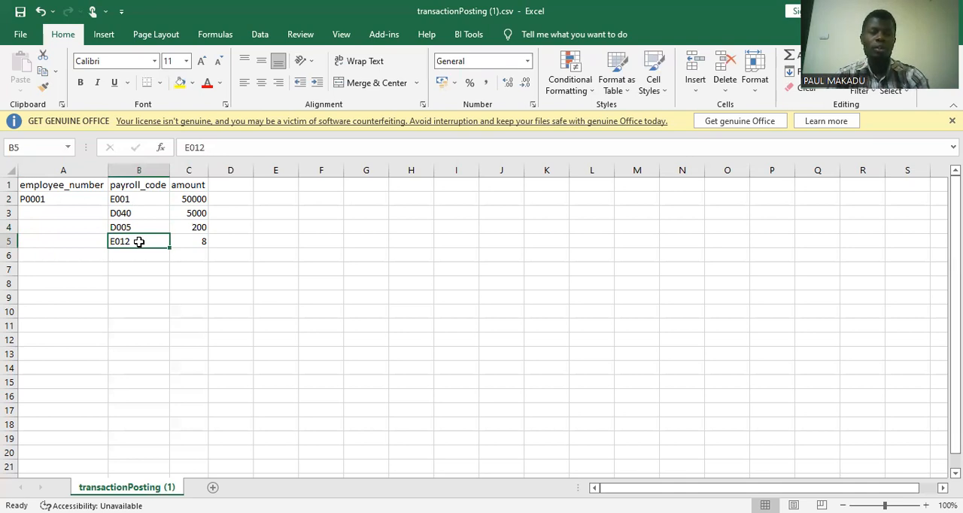
type("M00")
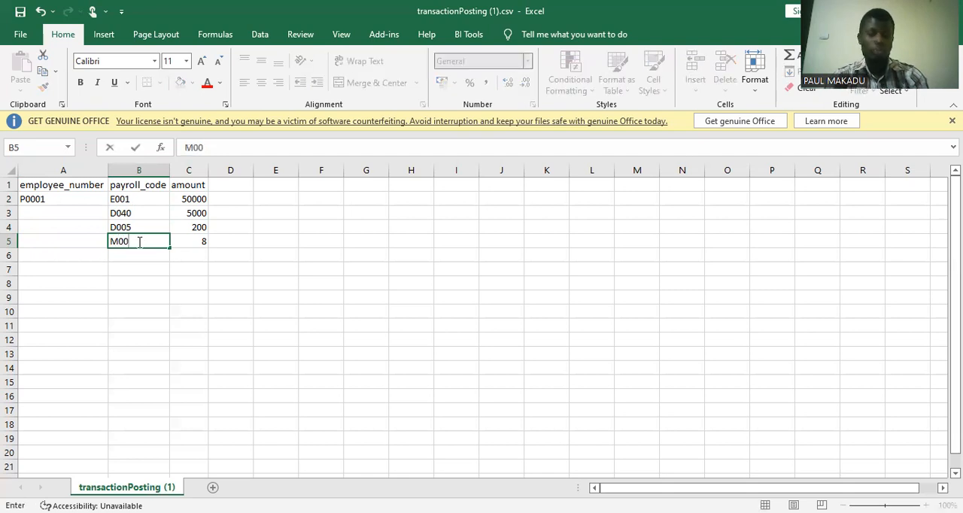
type("1")
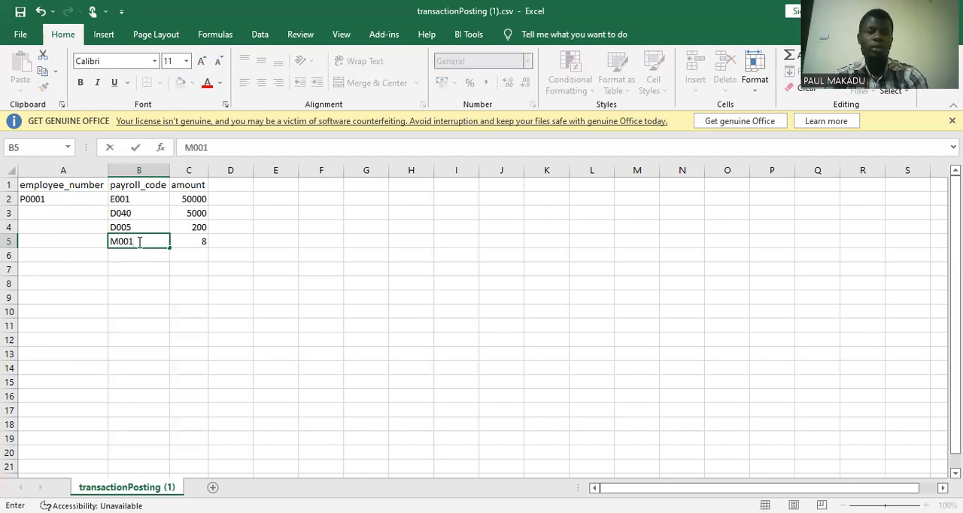
key("Tab")
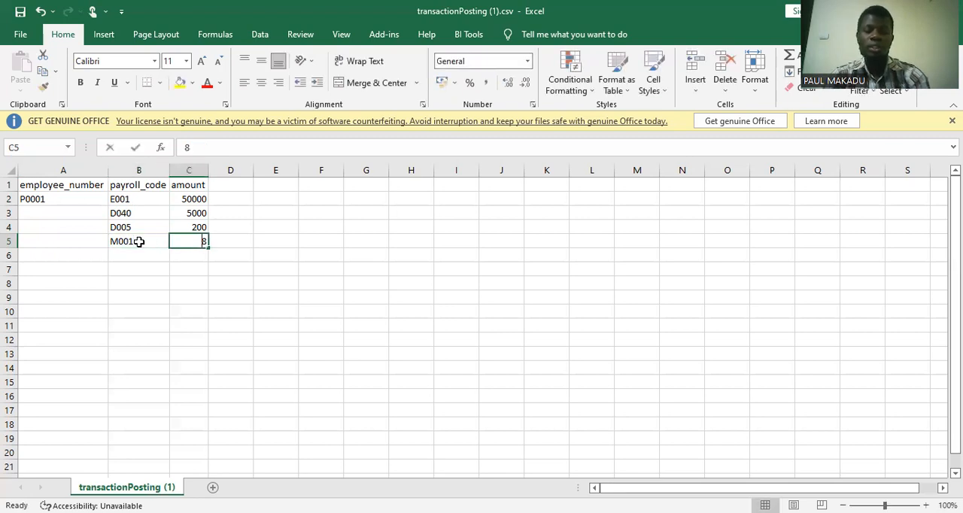
type("2400")
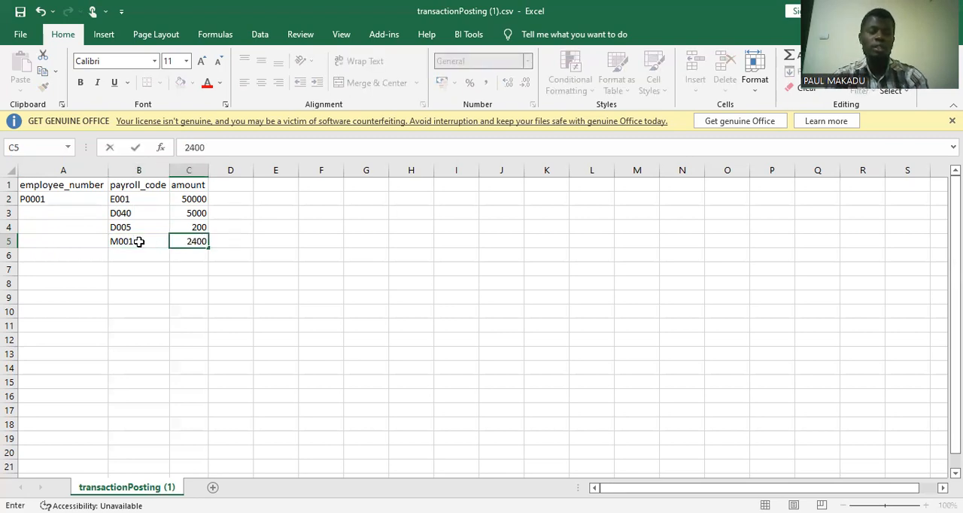
key("Tab")
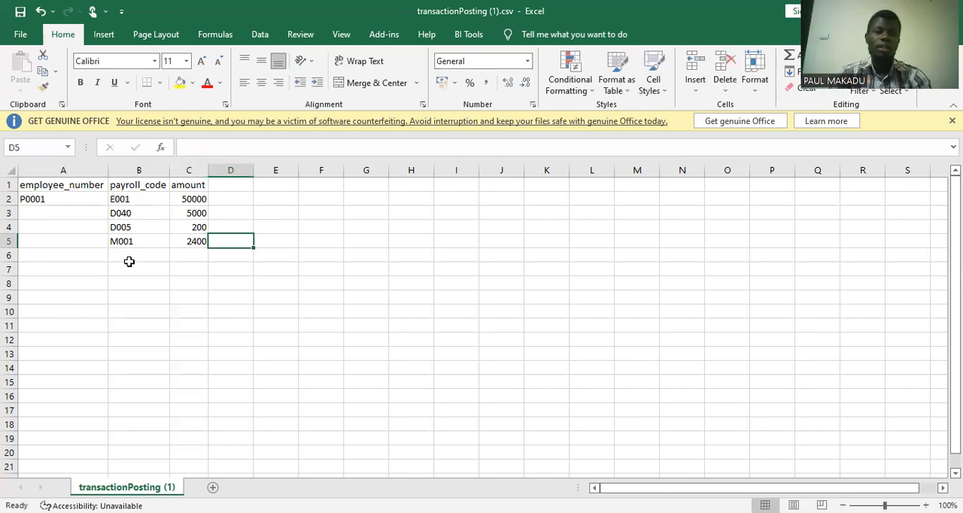
Fill the employee number from A2 down through A5 as identical copies rather than an incrementing series.
left_click(133, 253)
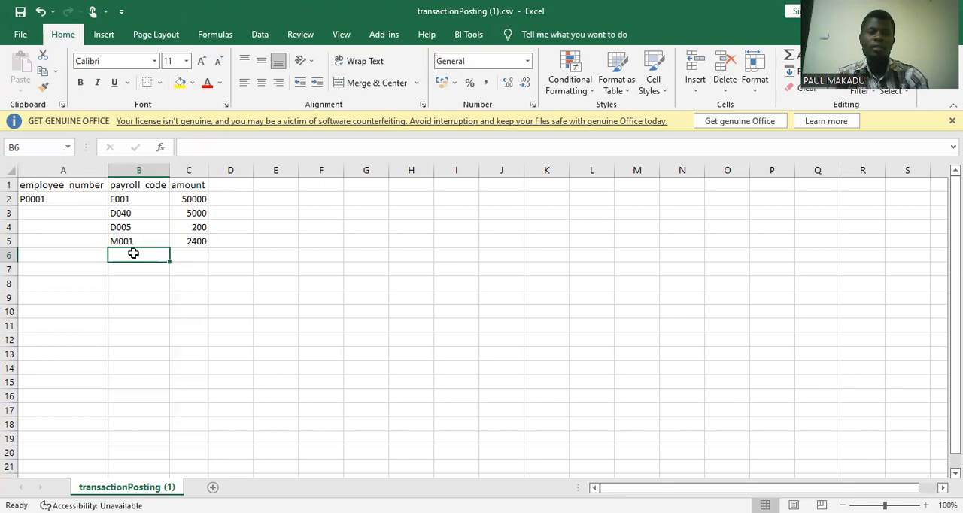
left_click(77, 201)
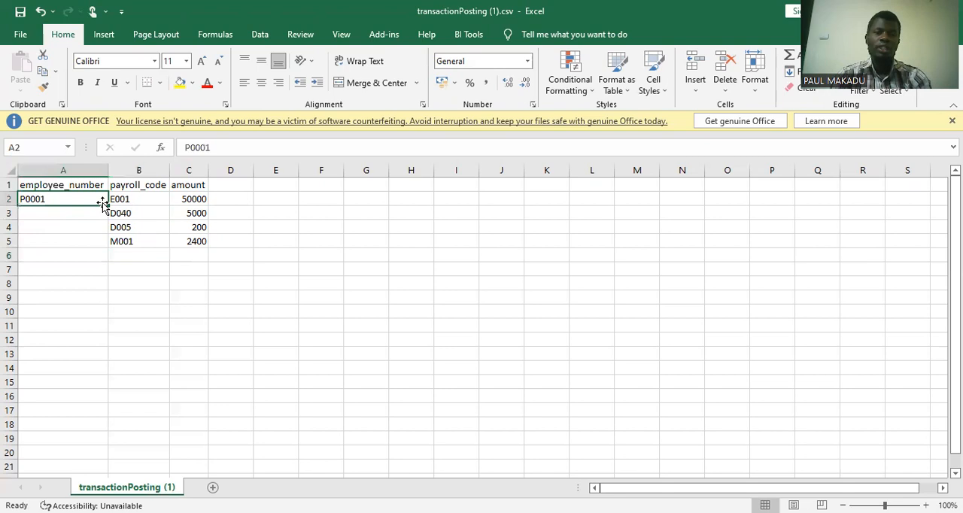
left_click_drag(110, 202, 108, 250)
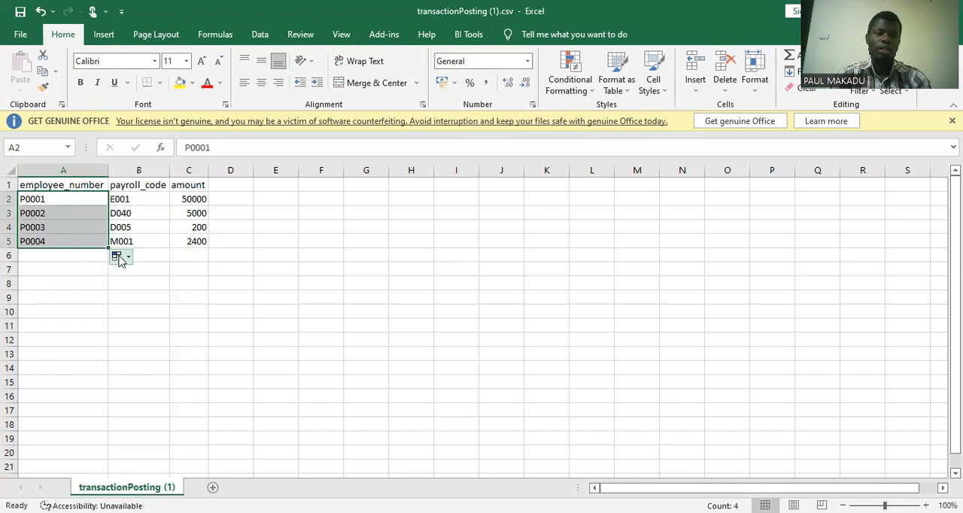
left_click(121, 257)
left_click(128, 276)
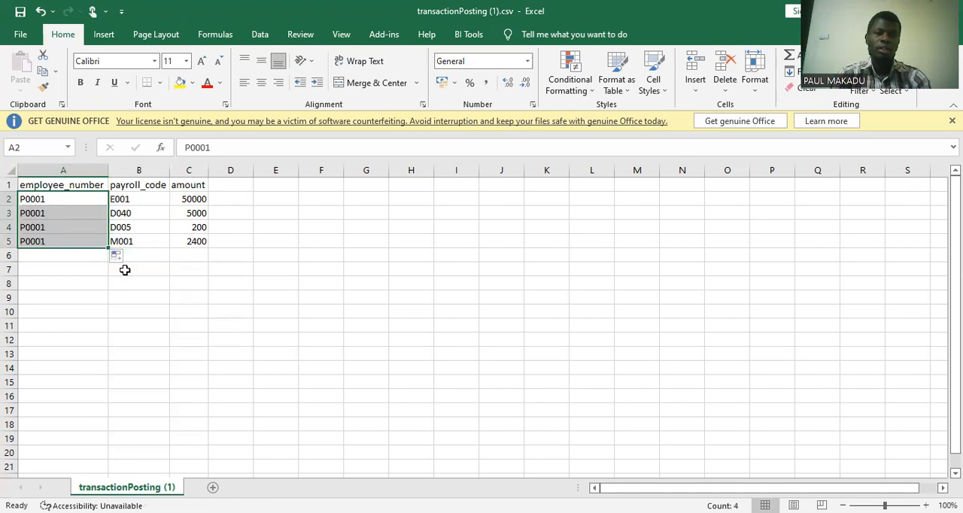
Enter the second employee's number in cell A6 to start that employee's transaction rows.
left_click(78, 260)
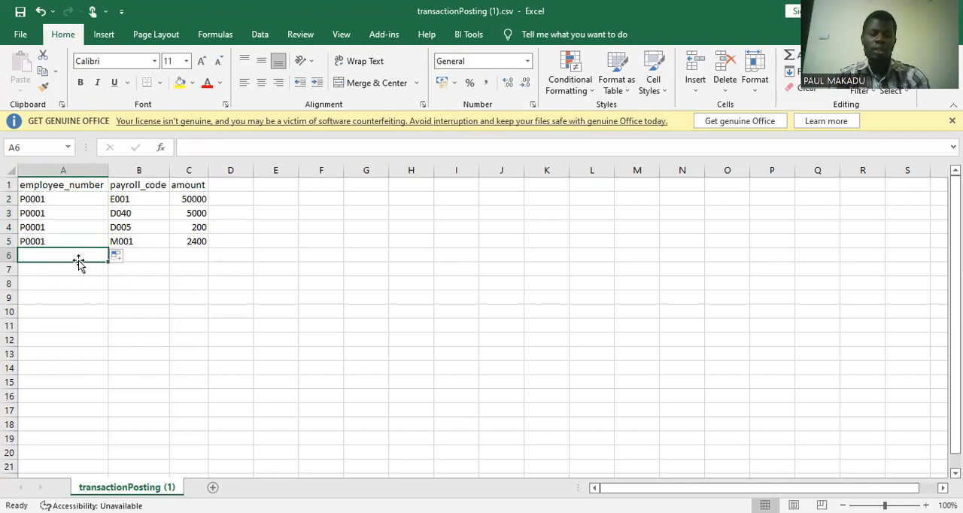
type("p")
key("BackSpace")
type("P0")
key("BackSpace")
key("BackSpace")
key("BackSpace")
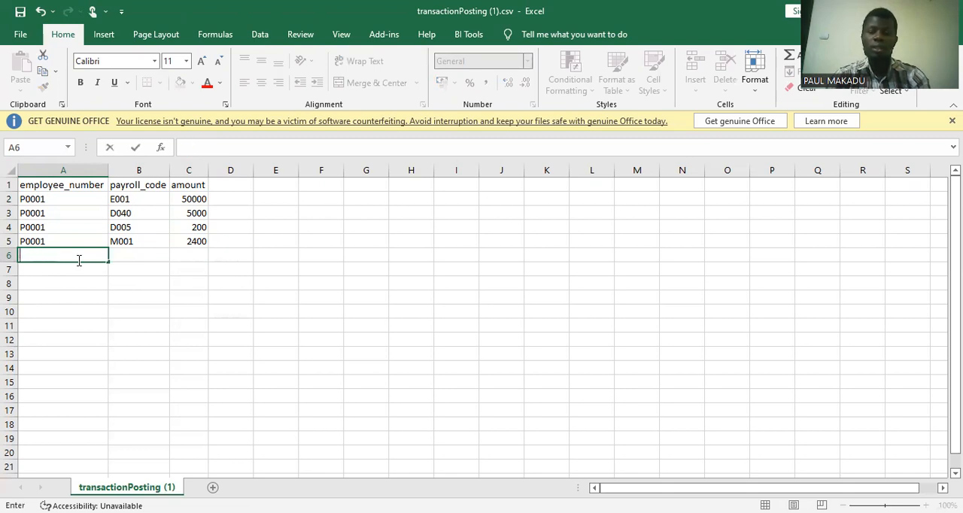
type("P000")
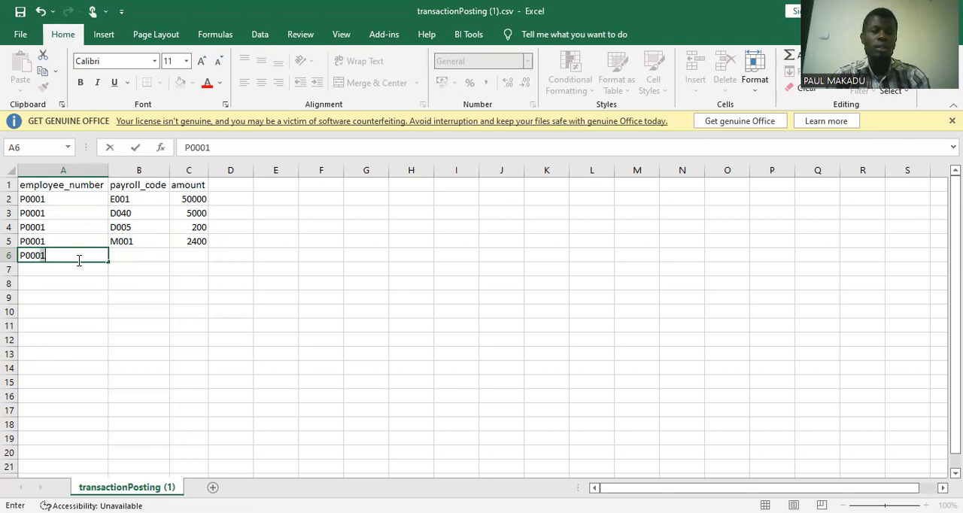
type("2")
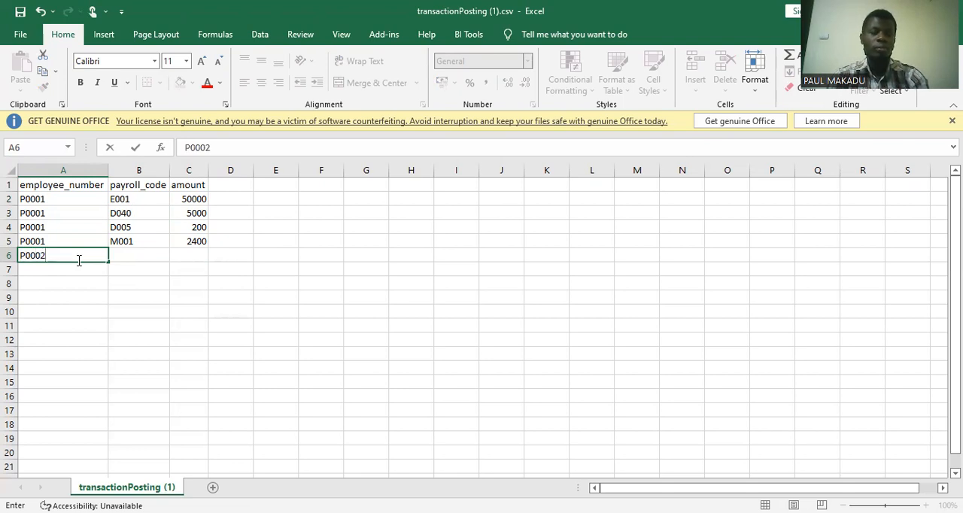
key("Tab")
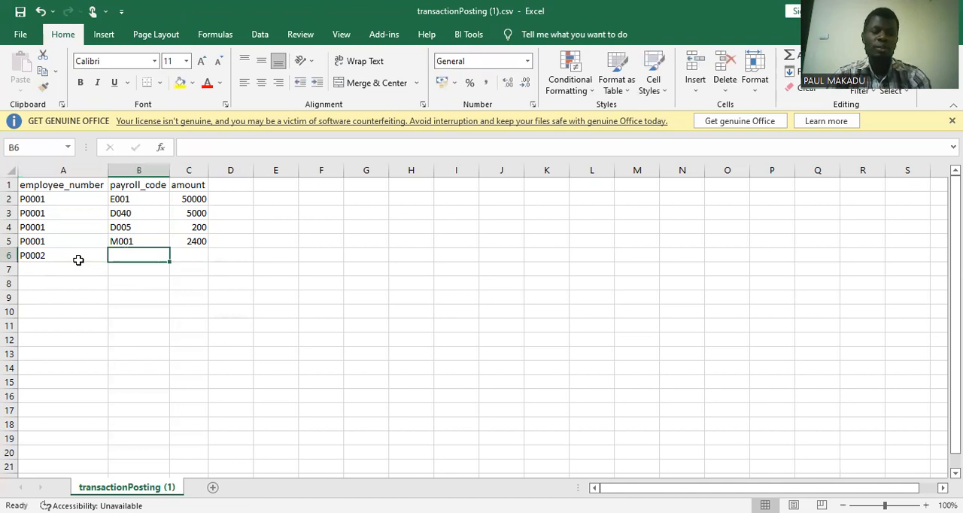
Give row 6 payroll code E001 and an amount of 45000.
type("E")
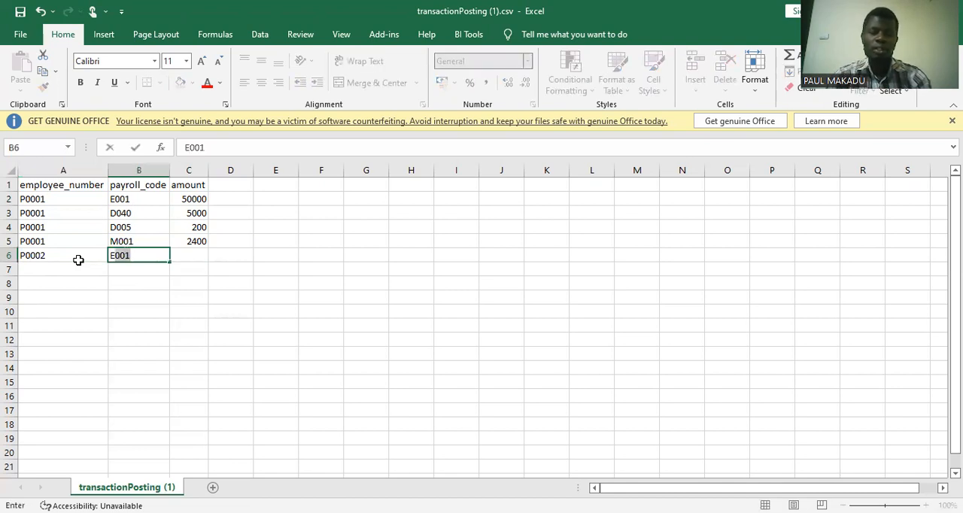
type("001")
key("Tab")
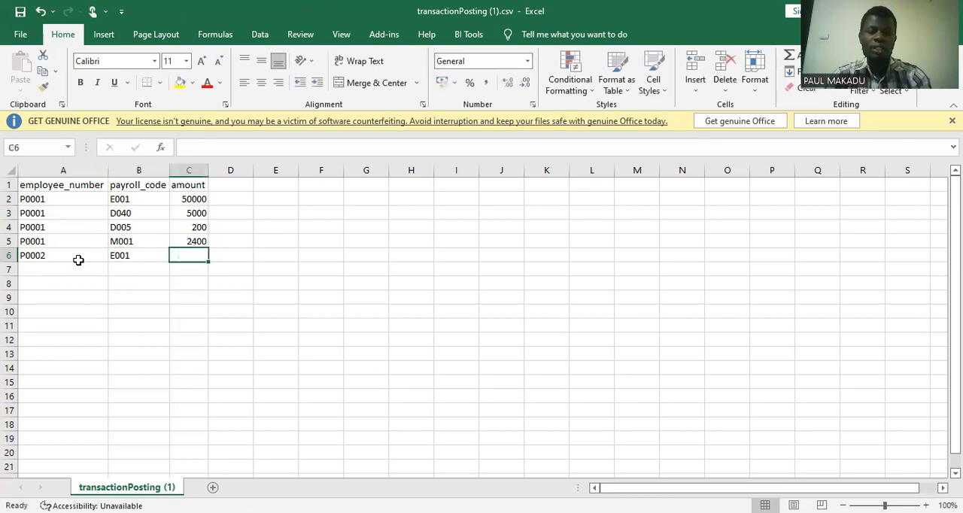
type("5")
key("BackSpace")
type("4")
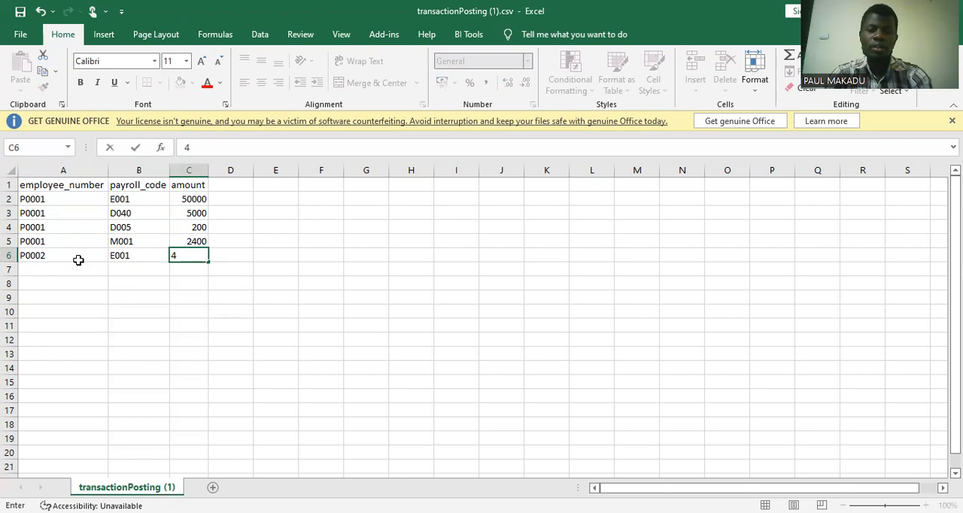
type("5000")
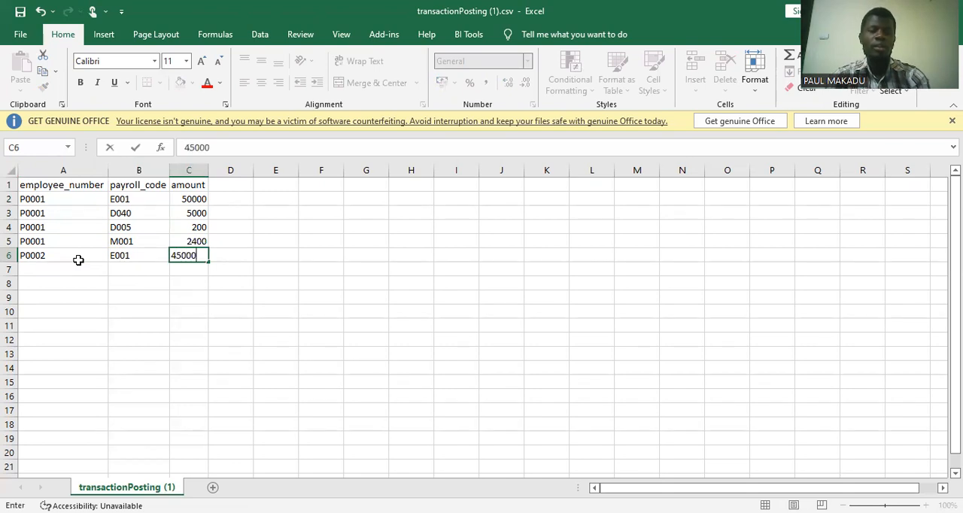
key("Tab")
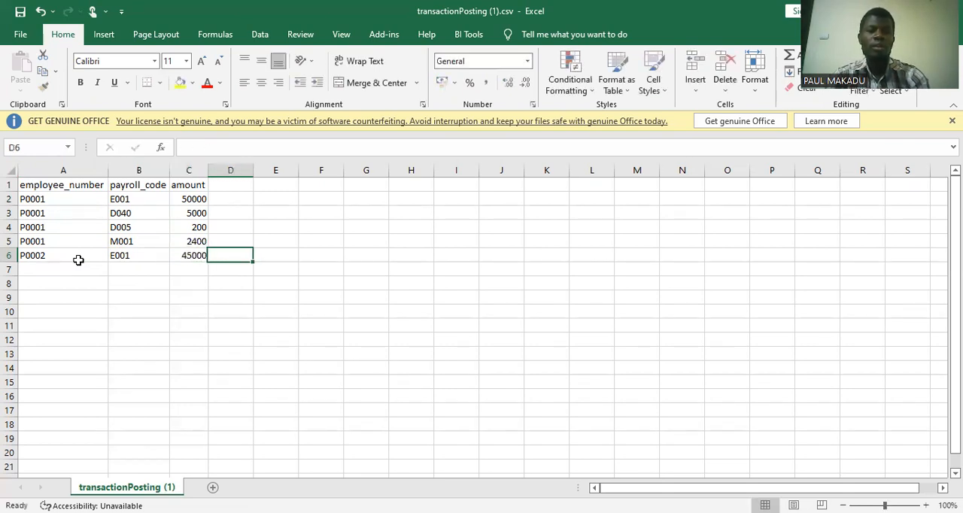
Enter payroll code D040 with an amount of 4000 in row 7.
left_click(57, 267)
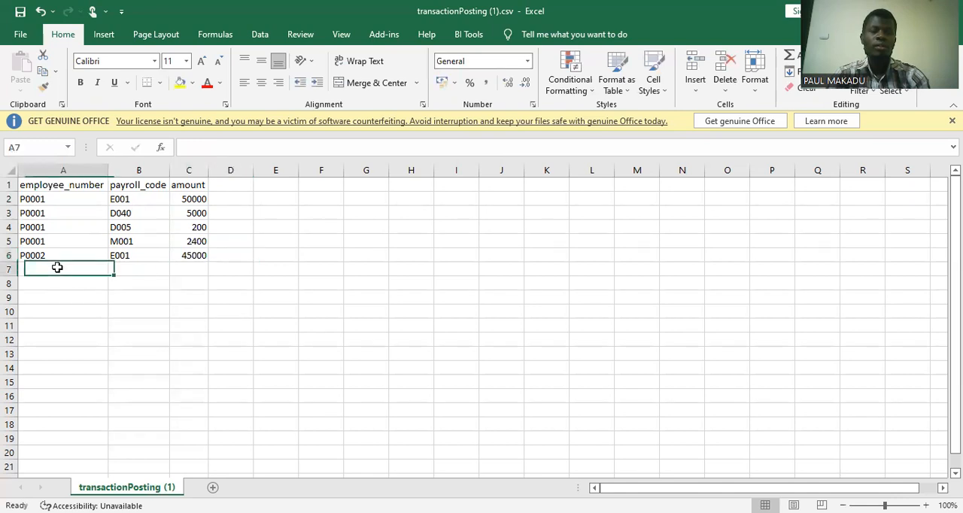
left_click(125, 266)
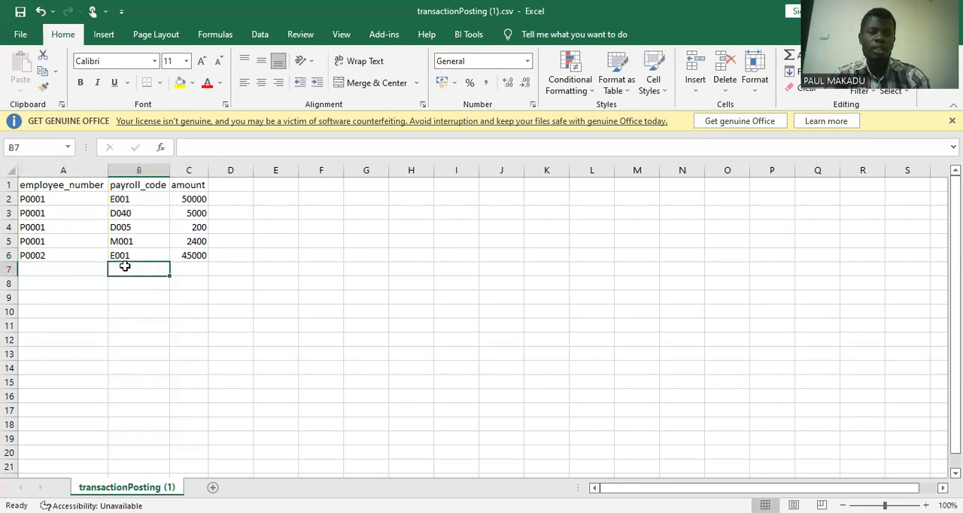
type("D")
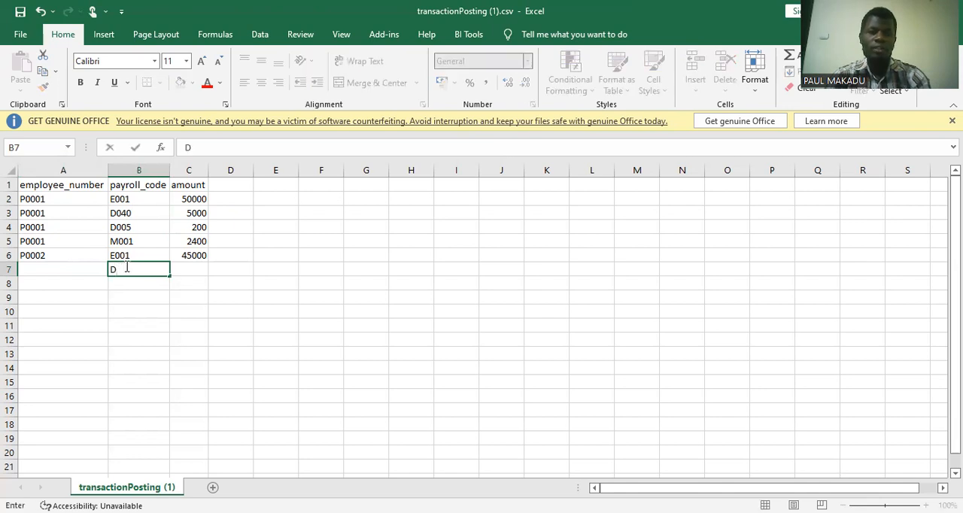
type("0")
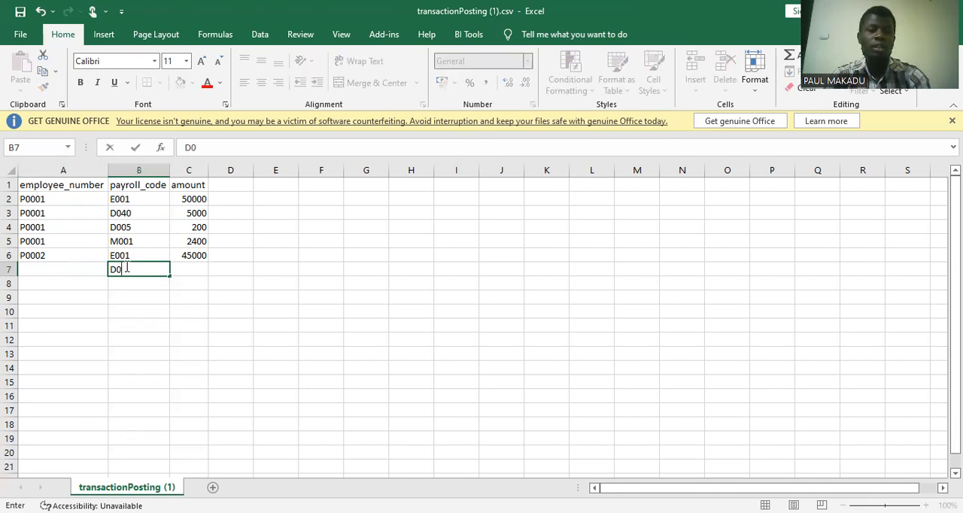
type("40")
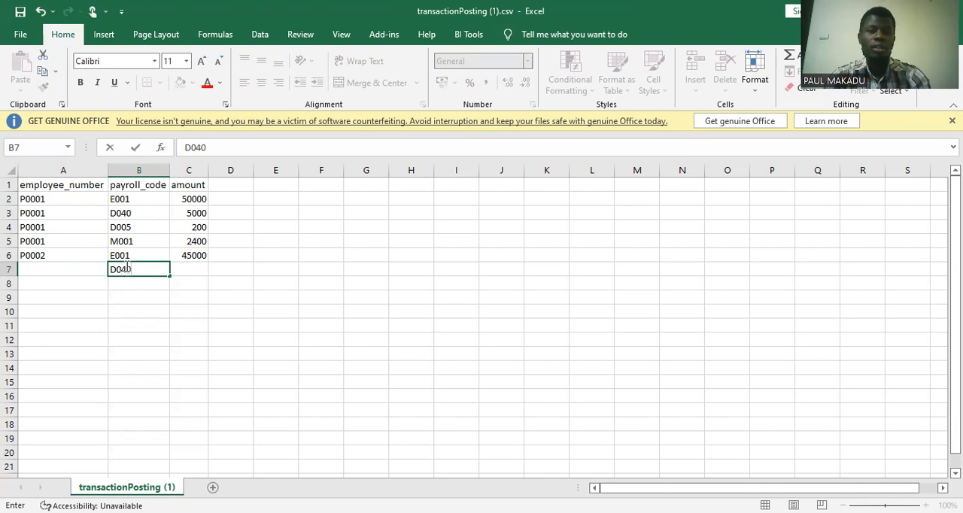
key("Tab")
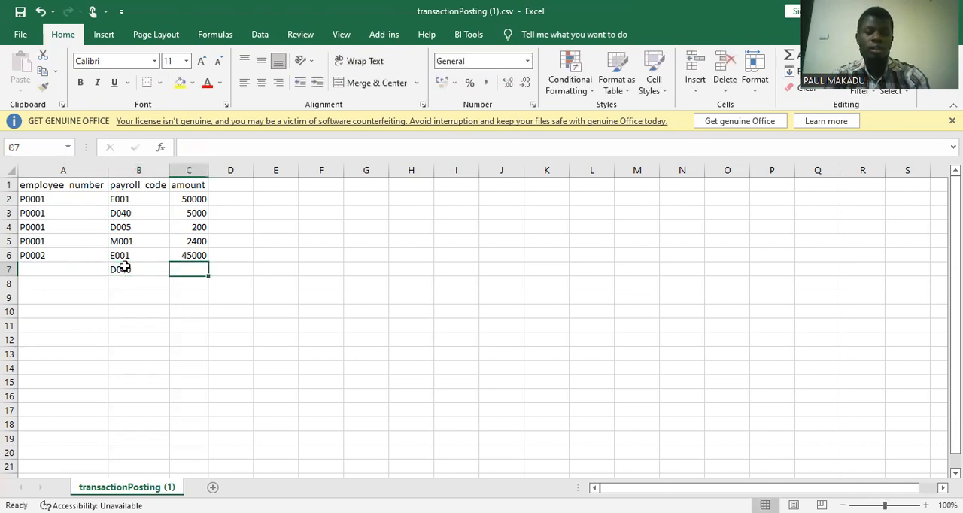
type("4000")
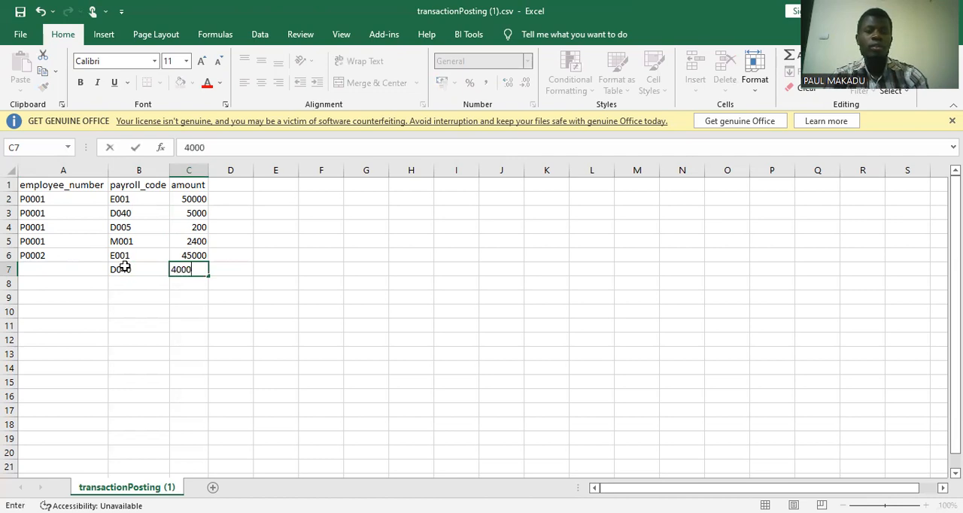
key("Tab")
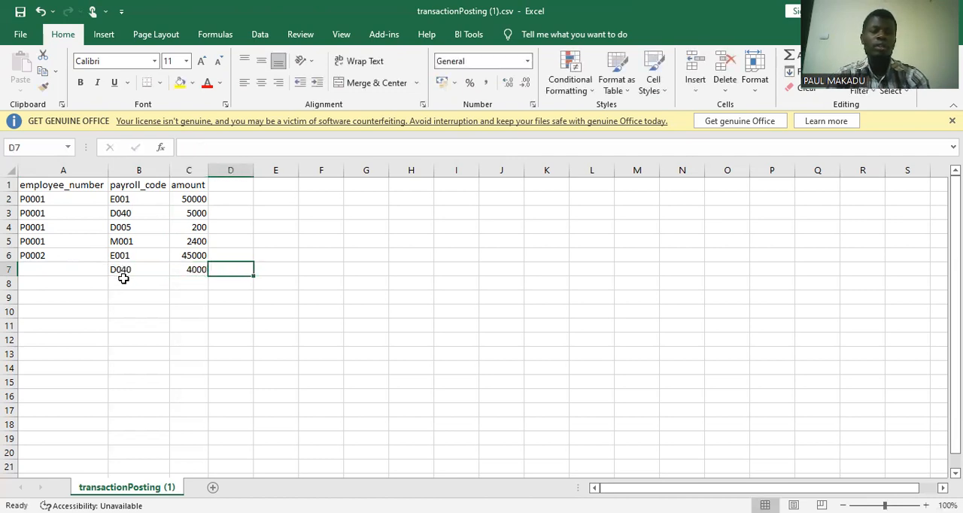
Enter payroll code D005 with an amount of 200 in row 8.
left_click(123, 278)
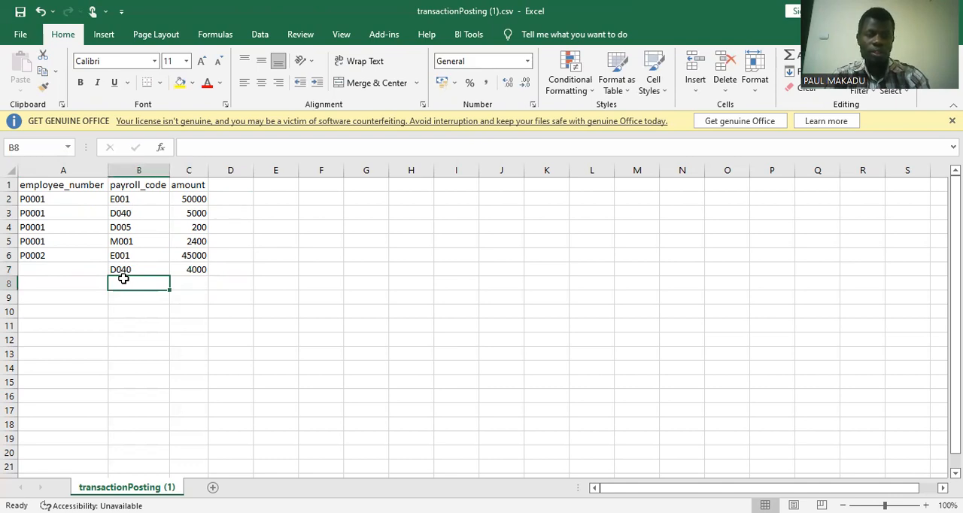
type("D005")
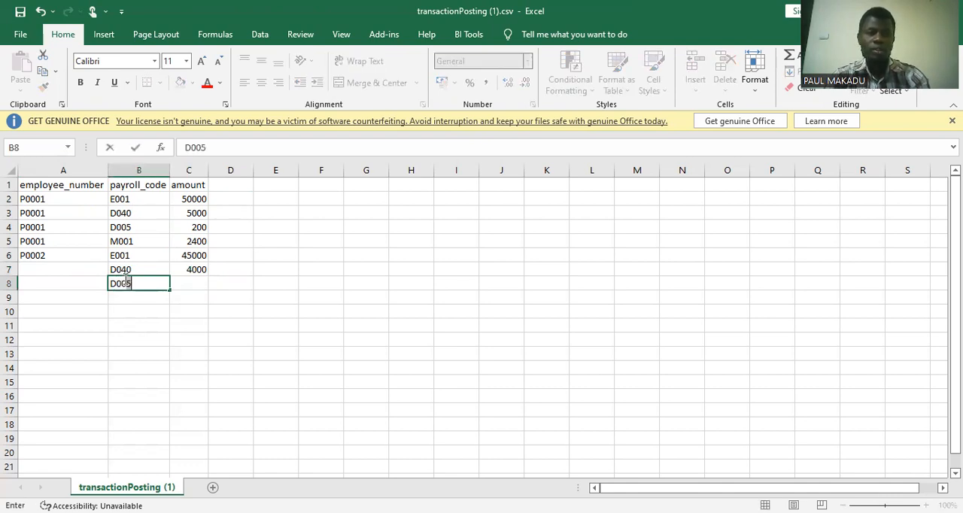
key("Tab")
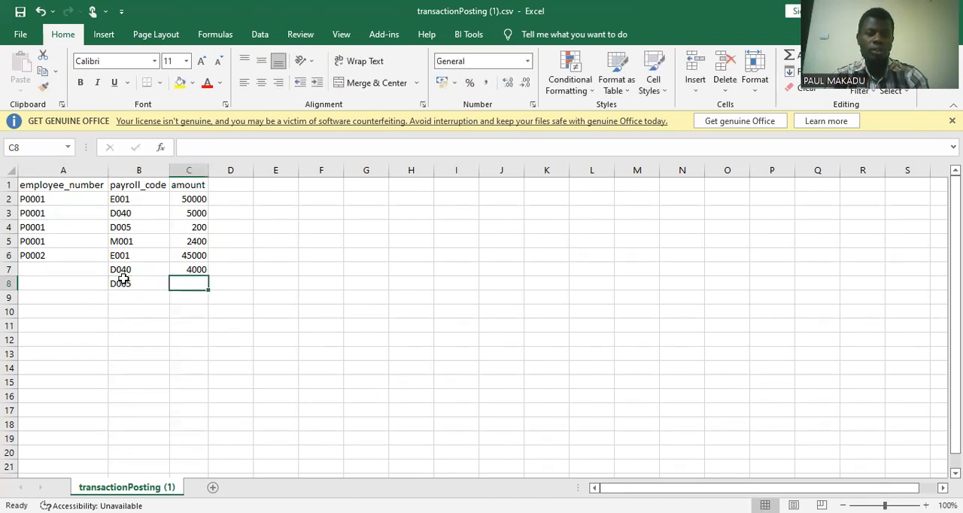
type("200")
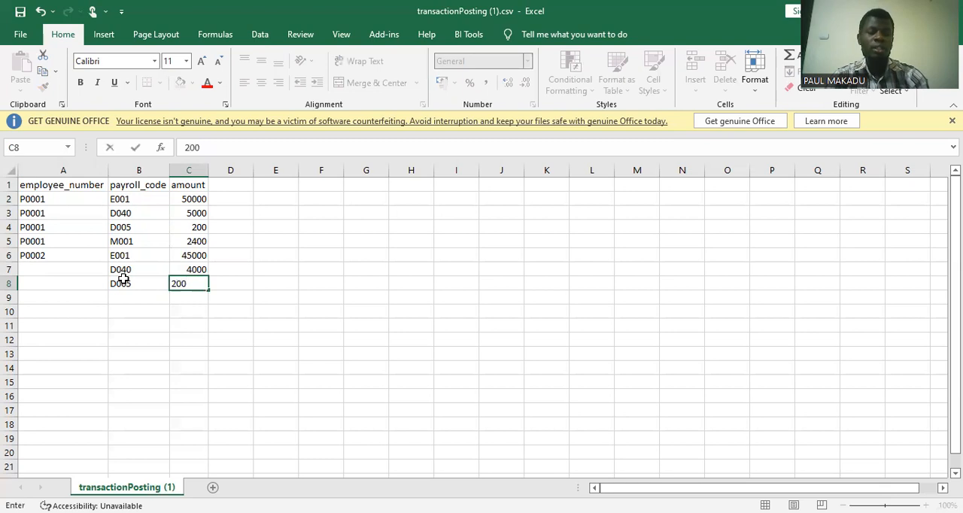
key("Tab")
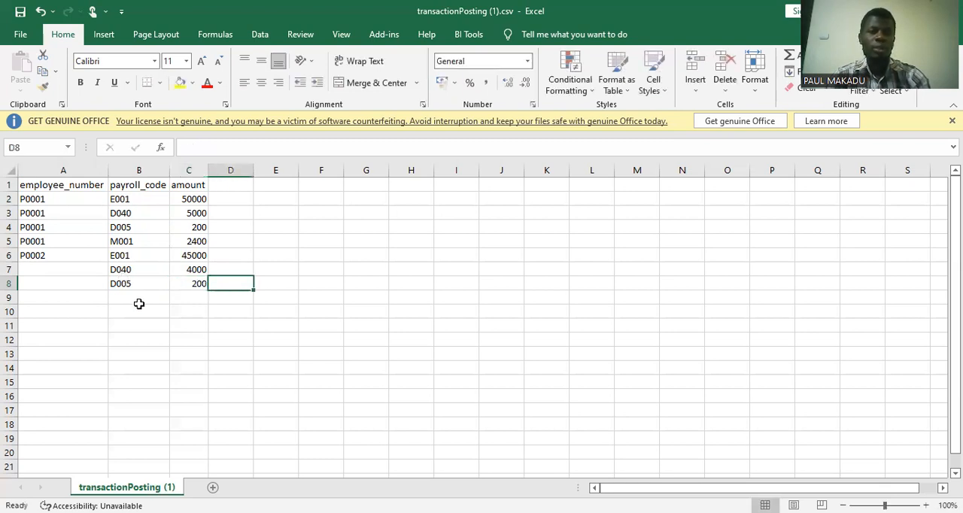
Enter payroll code M001 with an amount of 2400 in row 9.
left_click(130, 298)
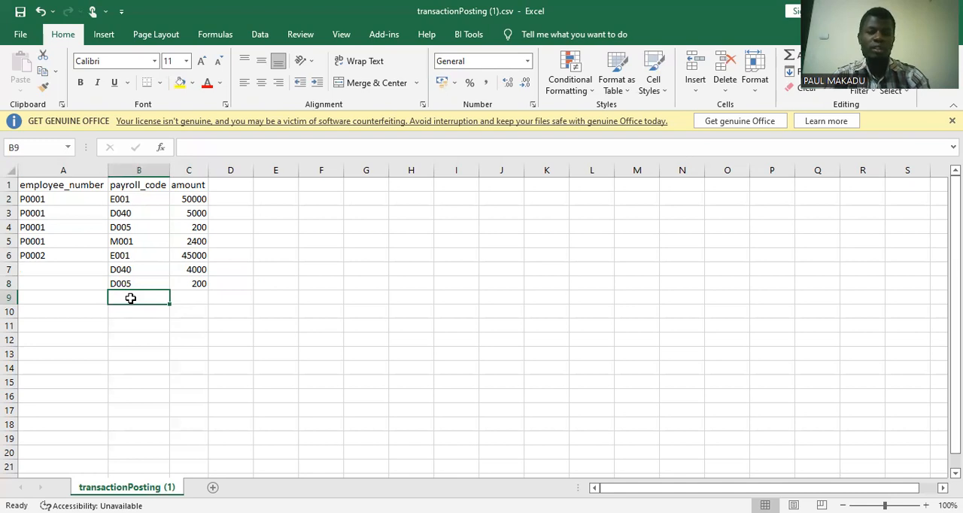
type("M001")
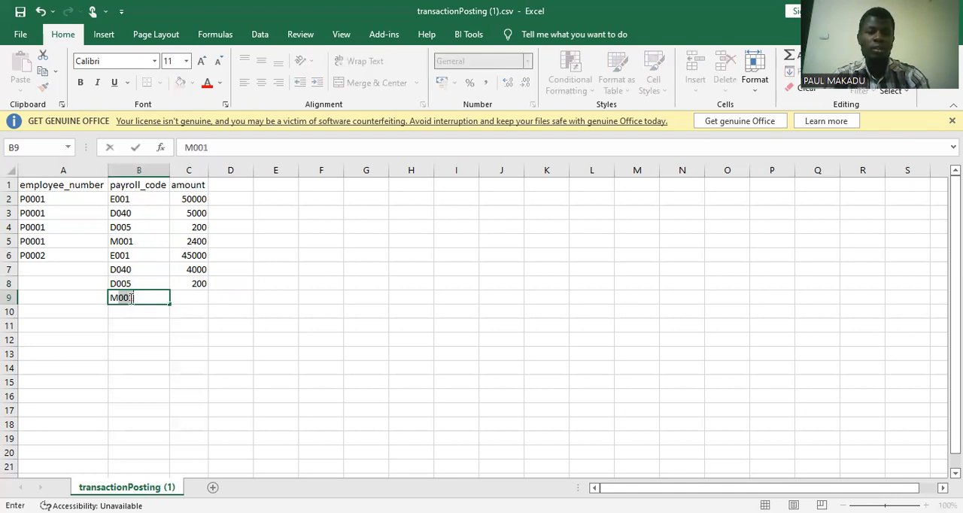
key("Tab")
type("2400")
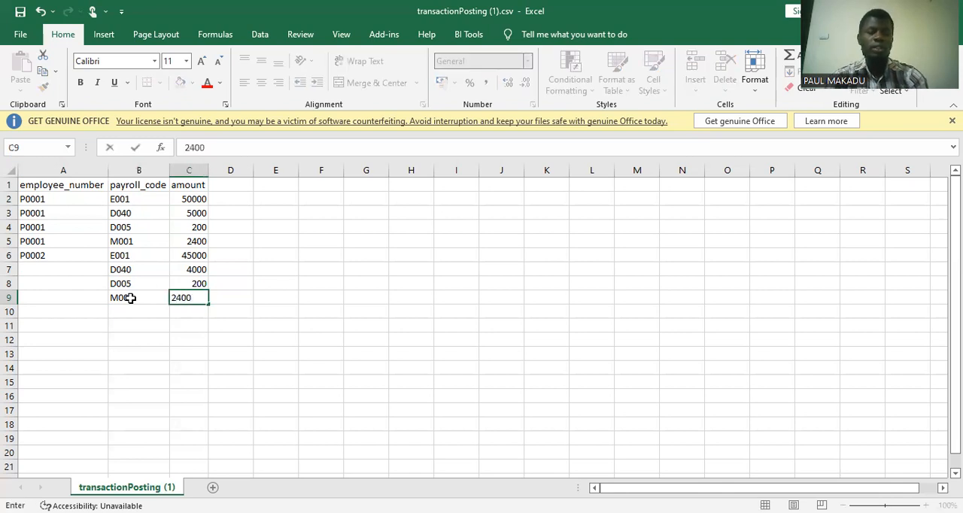
key("Tab")
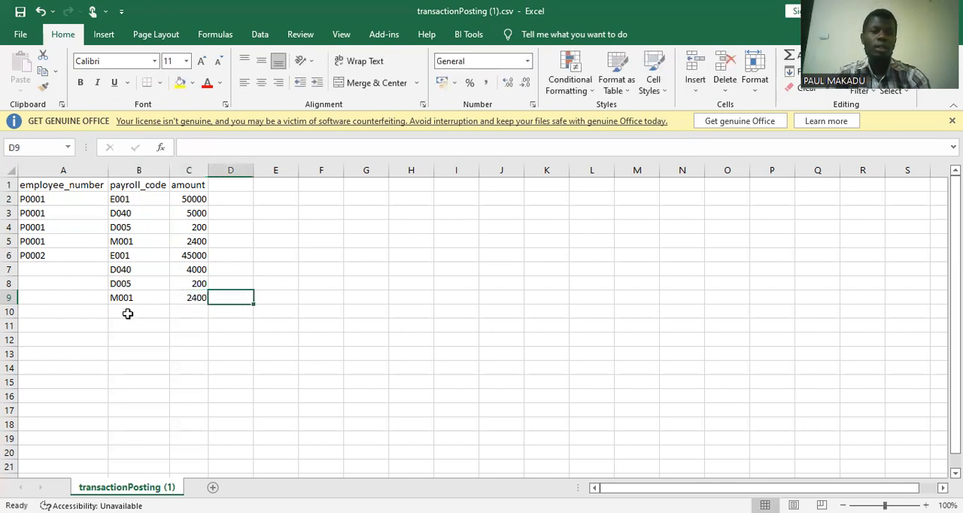
Enter payroll code D030 with an amount of 3500 in row 10.
left_click(127, 313)
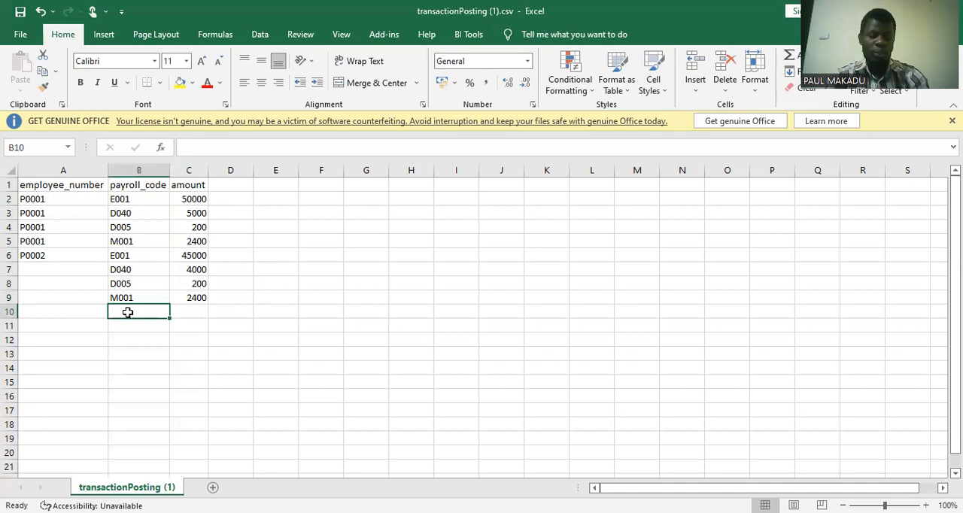
type("D")
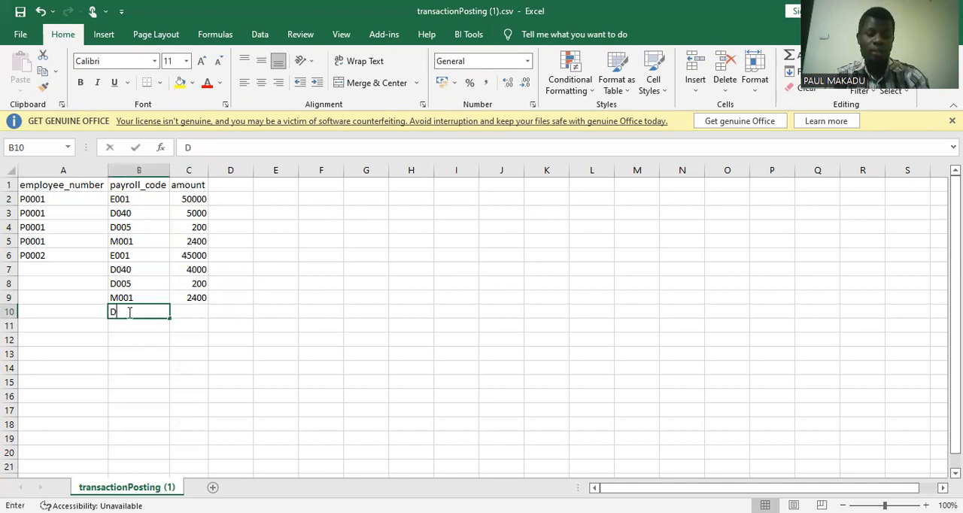
type("030")
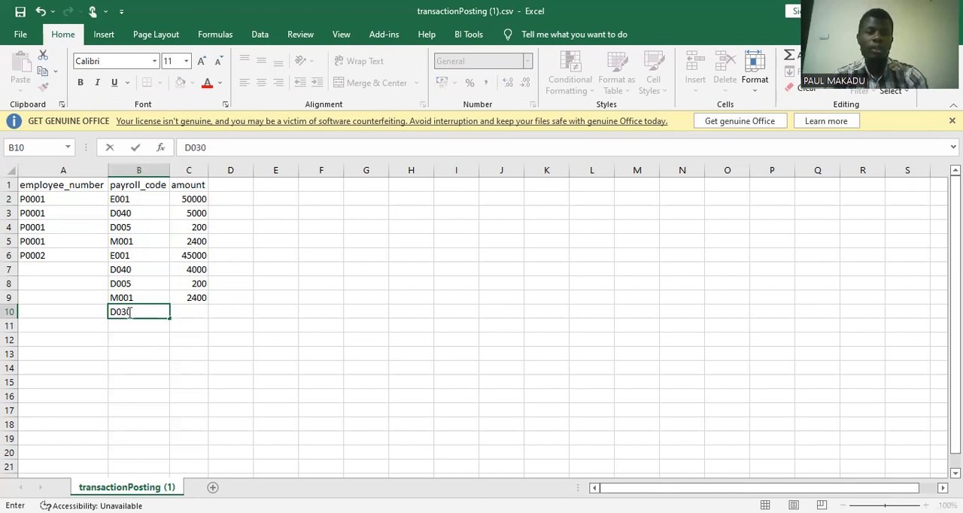
key("Tab")
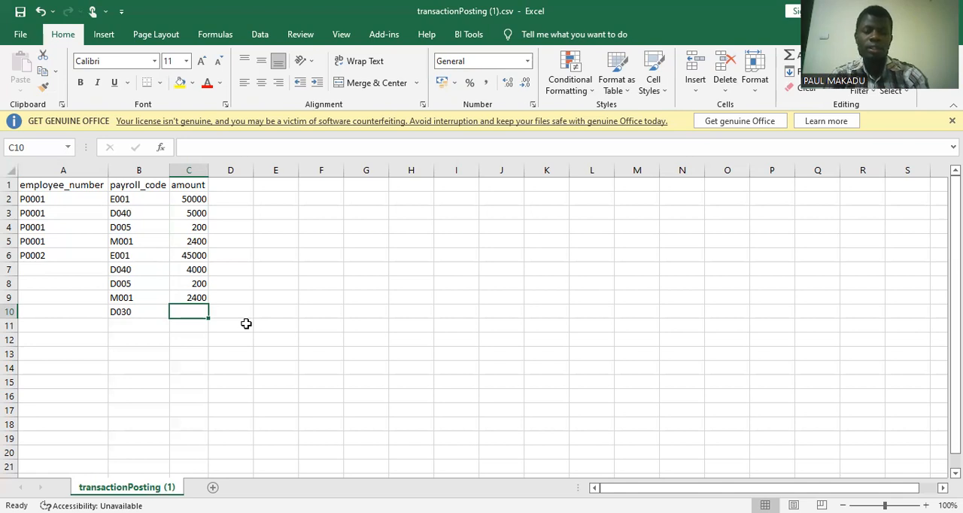
type("3500")
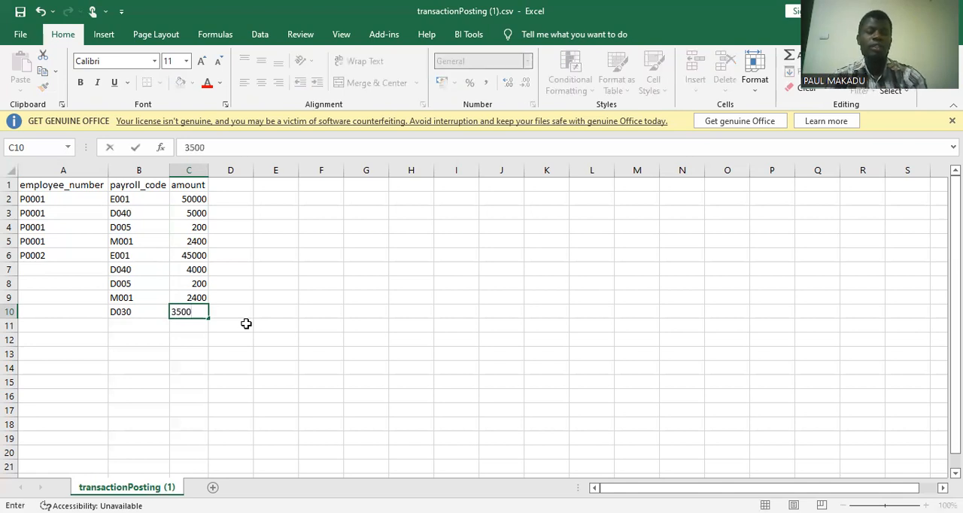
key("Tab")
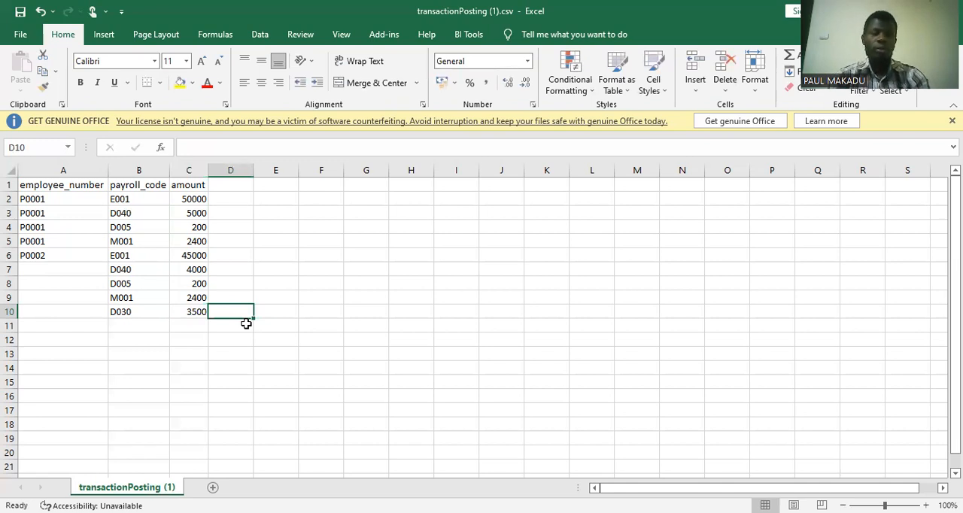
Fill the second employee's number from A6 down to A10 as copied cells instead of a series.
left_click(93, 257)
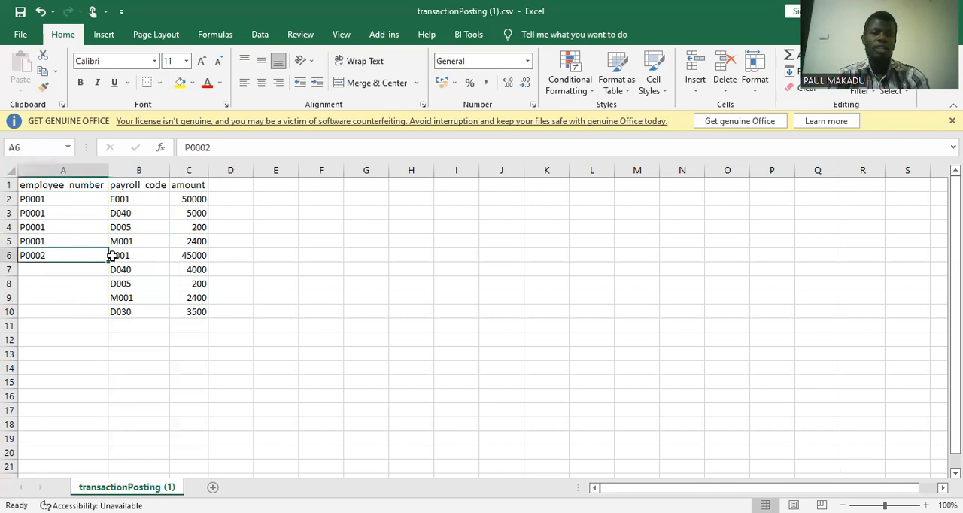
left_click_drag(109, 261, 106, 317)
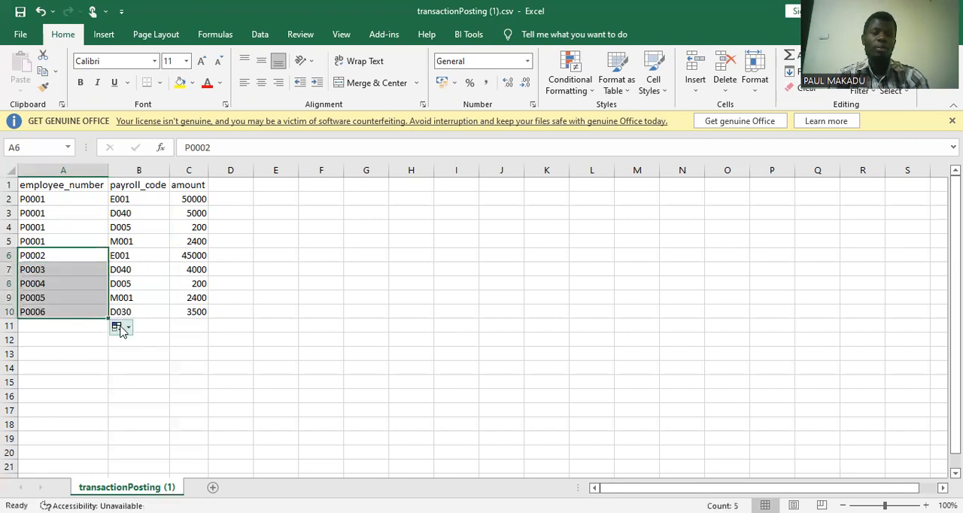
left_click(120, 328)
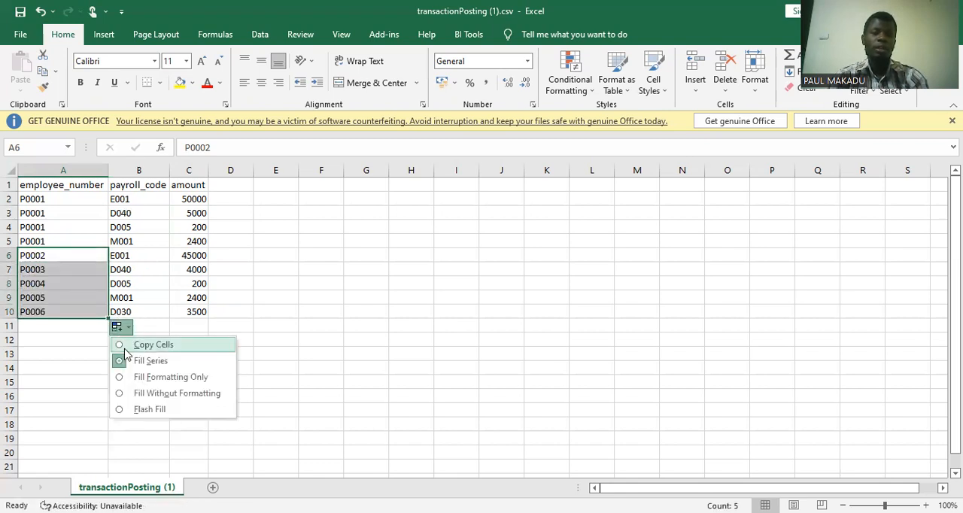
left_click(124, 347)
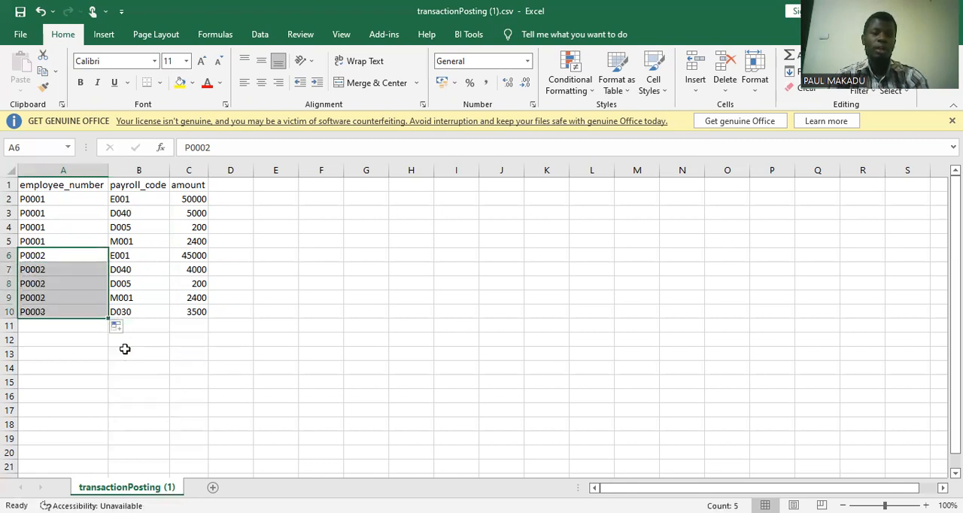
Save the transaction file, keeping the CSV (Comma delimited) format.
left_click(273, 308)
key("ctrl+s")
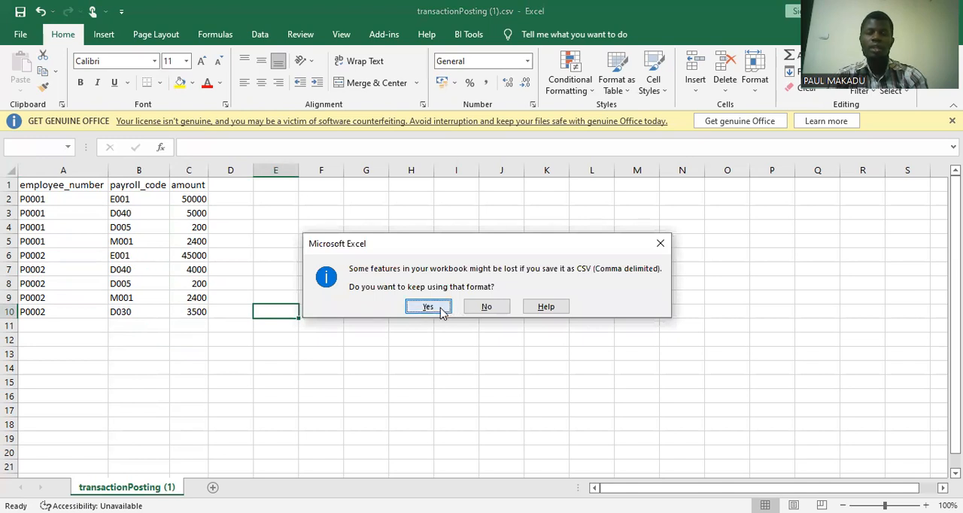
left_click(429, 307)
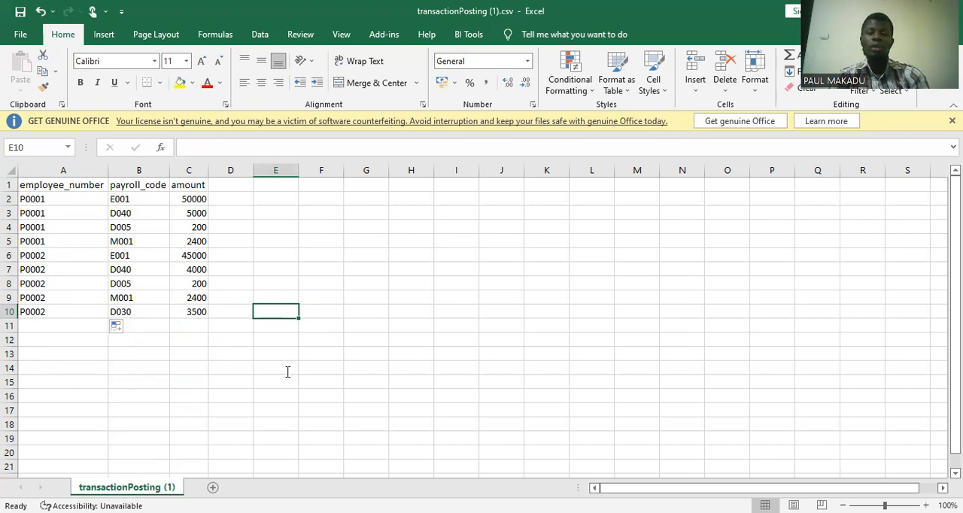
Switch to JADA ERP in the browser and open the import page of payroll Batch Posting.
key("alt+Tab")
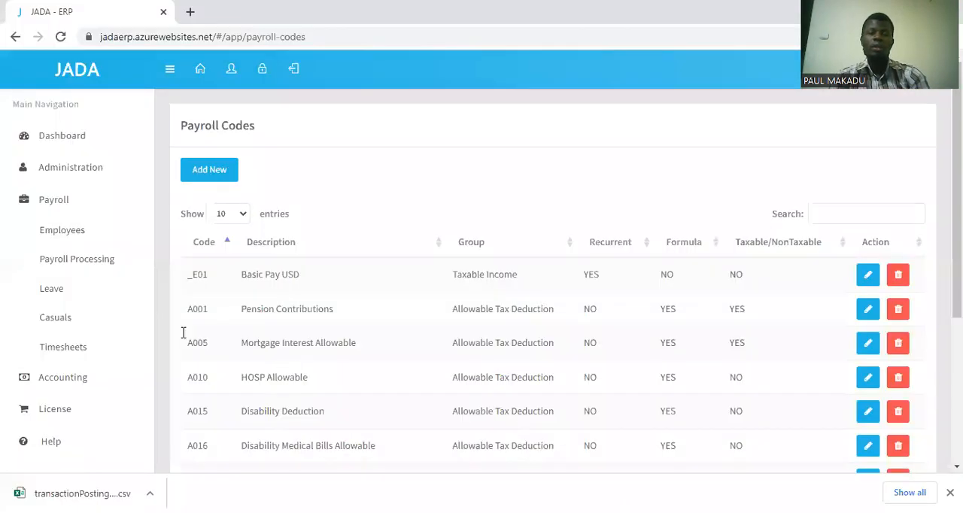
left_click(71, 269)
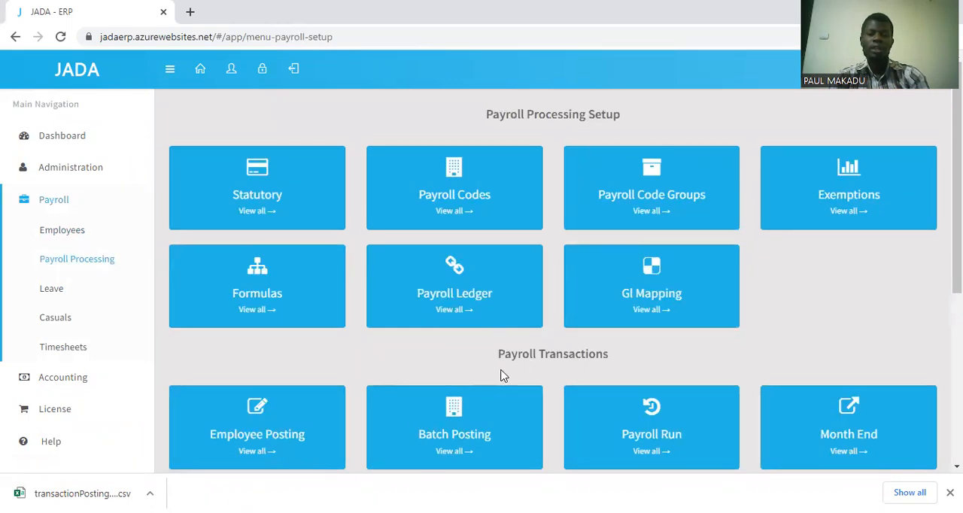
left_click(453, 442)
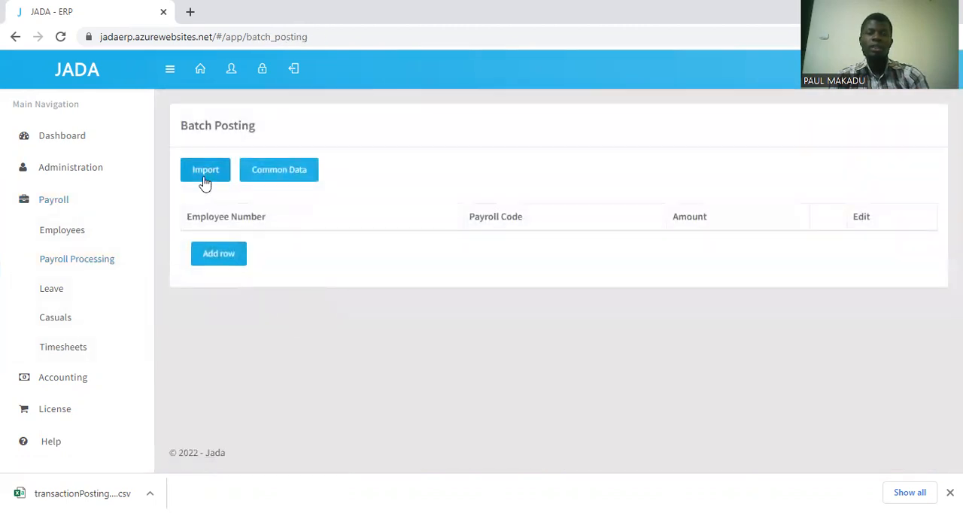
left_click(204, 179)
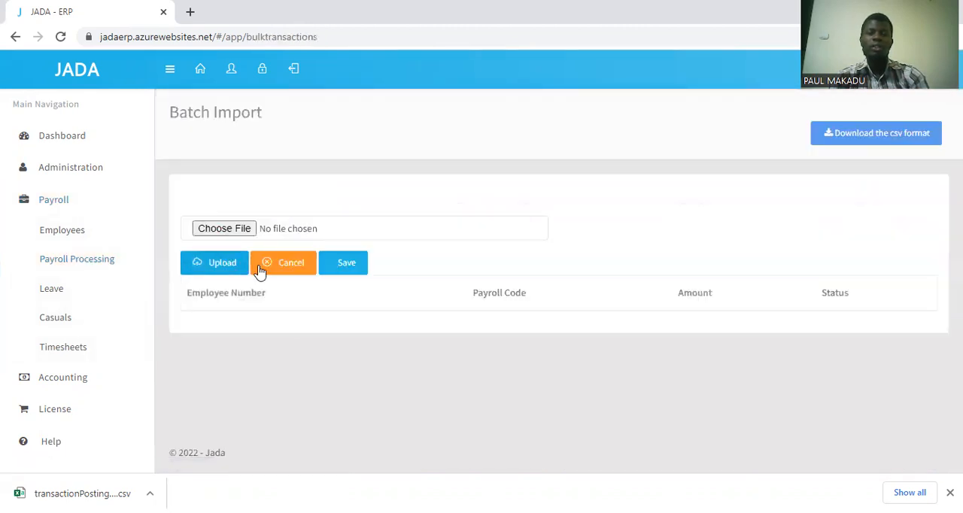
Choose transactionPosting (1).csv from the Downloads folder and upload it to the batch import.
left_click(217, 230)
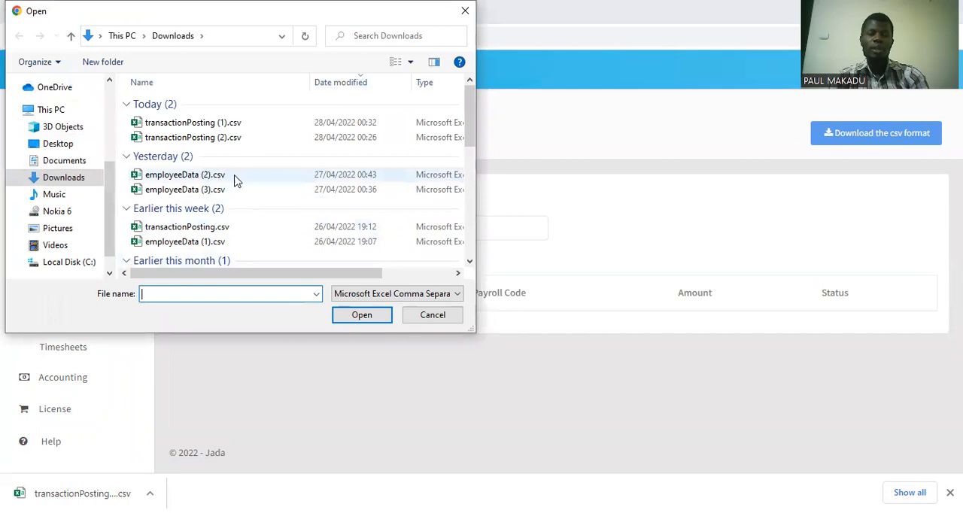
left_click(328, 141)
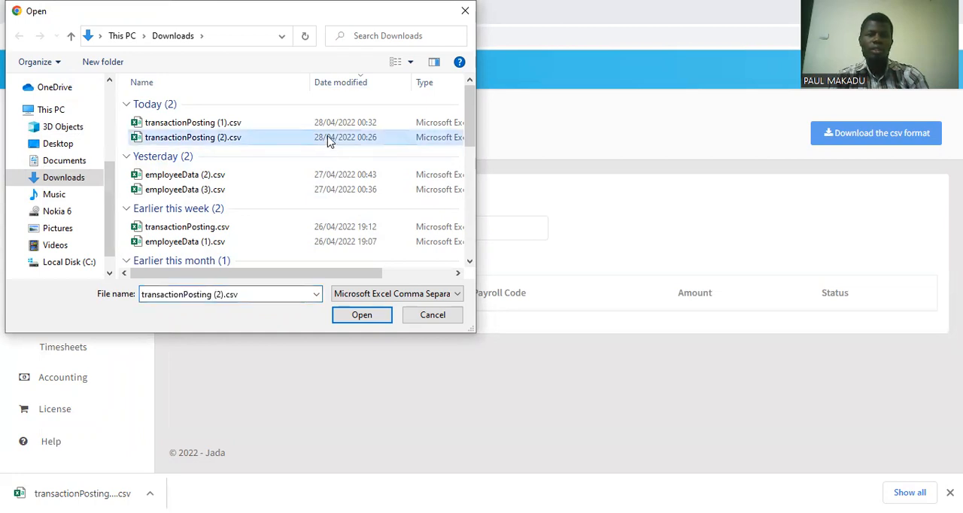
left_click(336, 128)
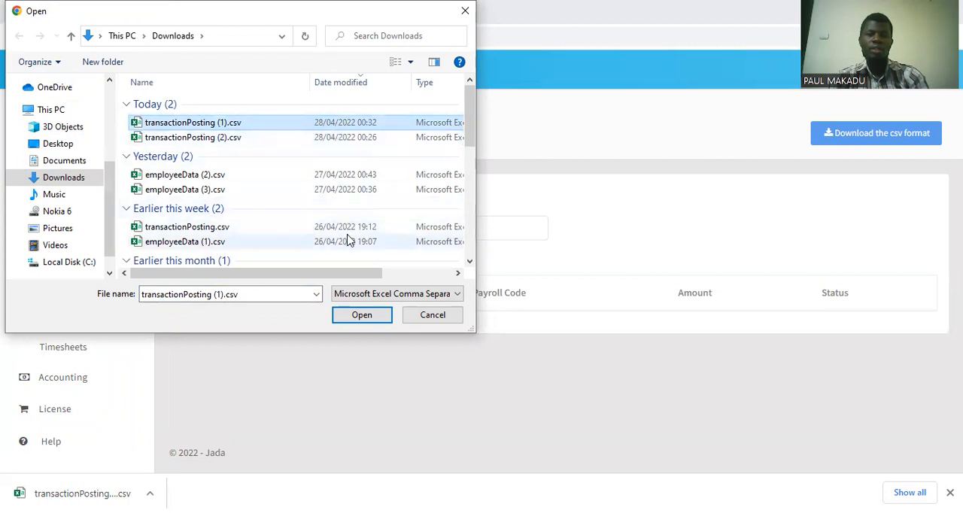
left_click(358, 319)
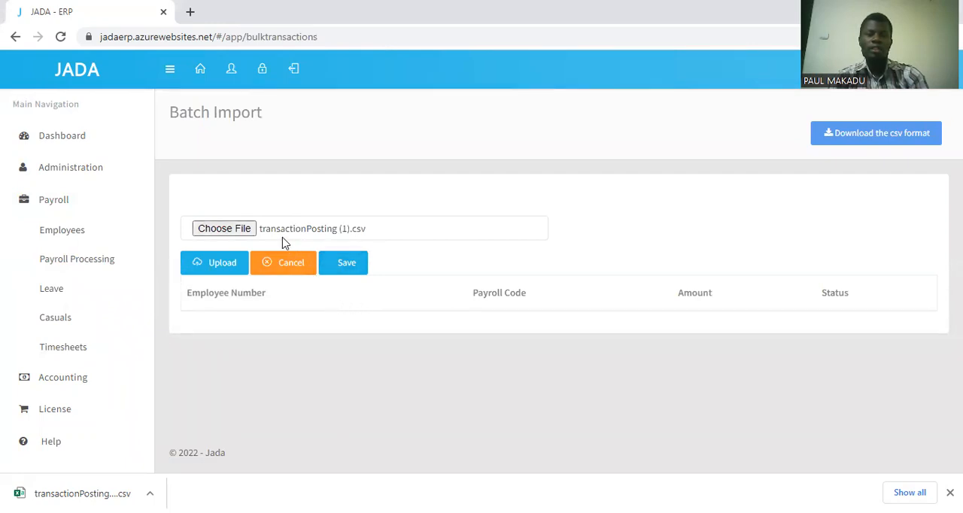
left_click(218, 266)
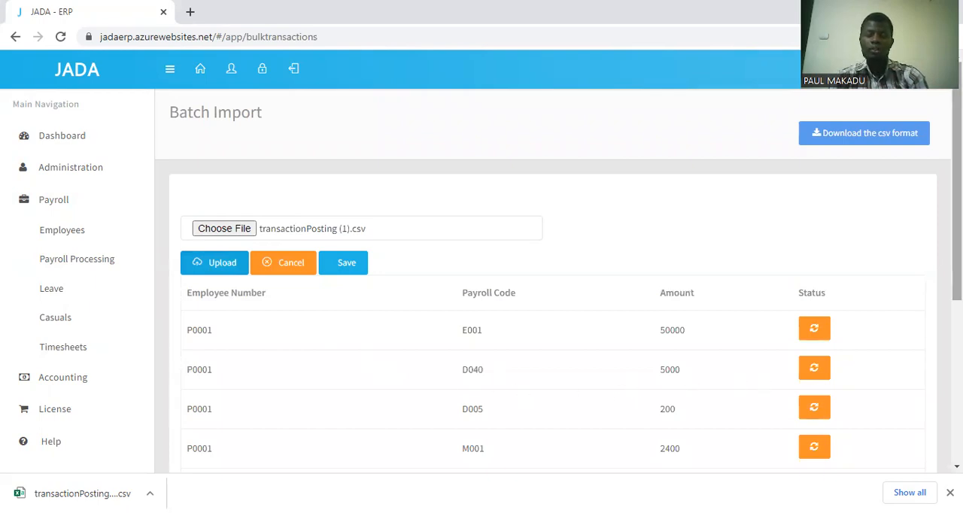
Review the uploaded rows' employee numbers, payroll codes, amounts and statuses in the batch import table.
scroll(559, 280, "down", 1)
scroll(553, 279, "down", 1)
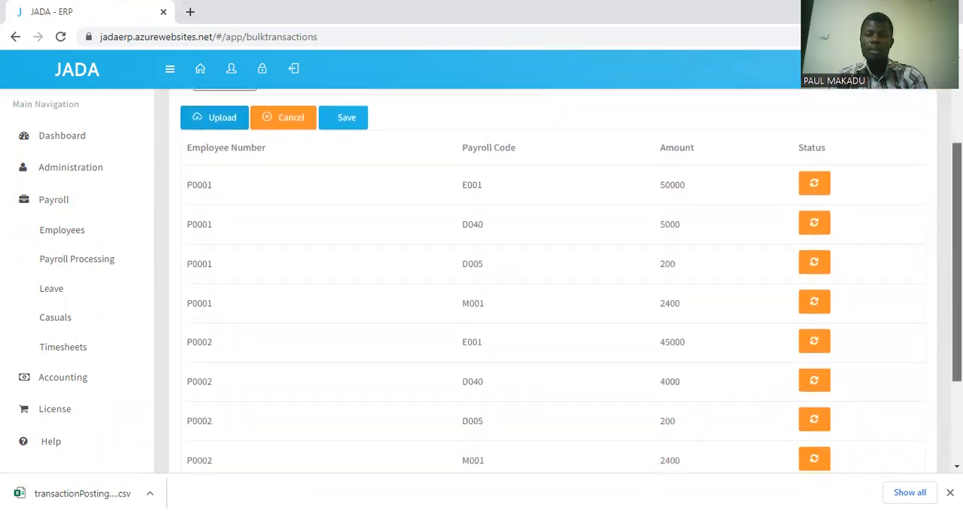
scroll(553, 278, "down", 1)
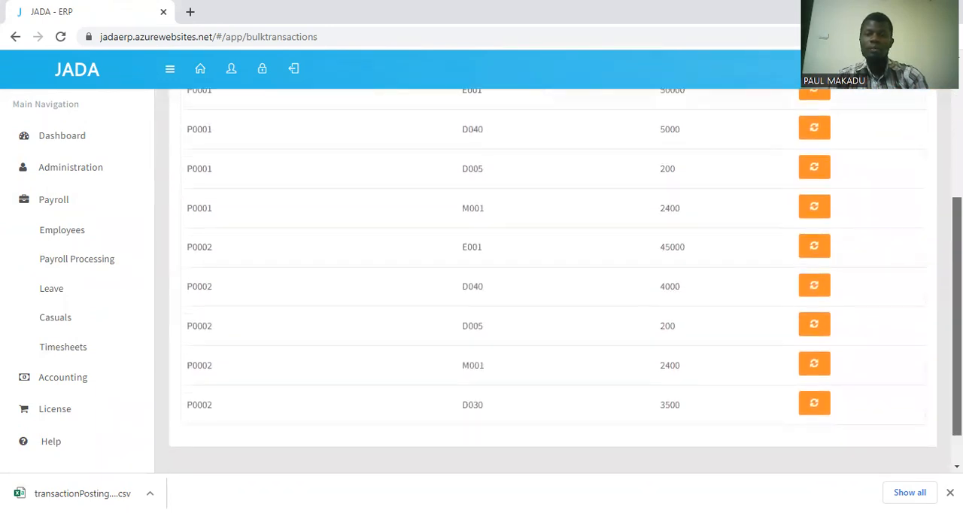
scroll(553, 278, "up", 2)
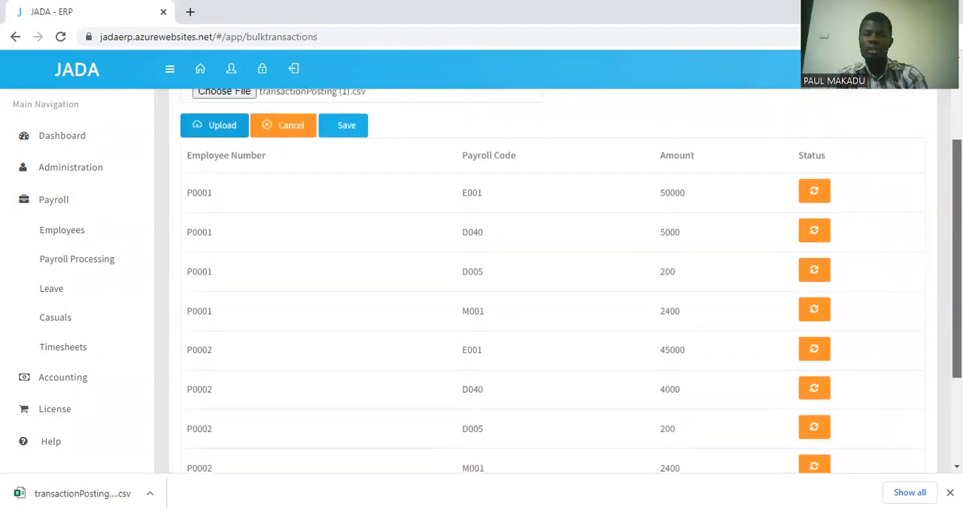
scroll(553, 278, "up", 1)
scroll(553, 279, "up", 1)
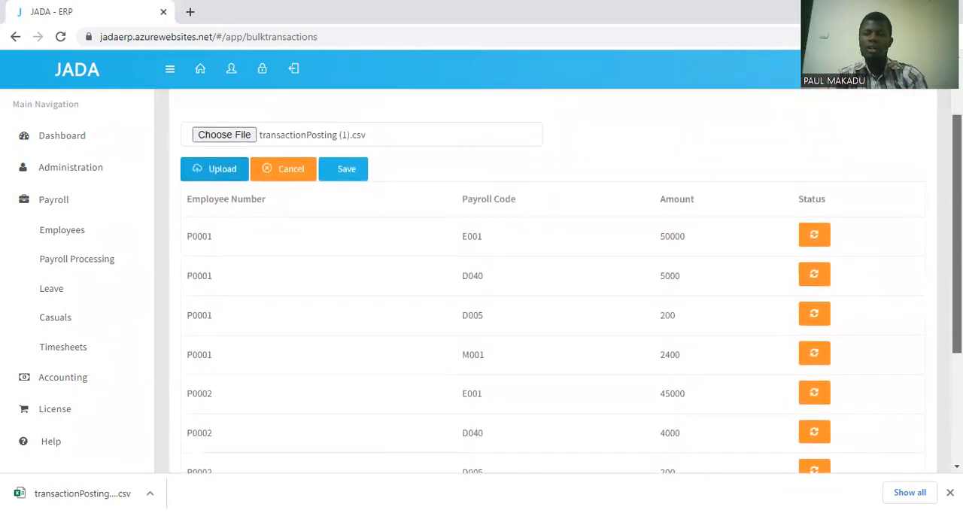
scroll(553, 278, "up", 1)
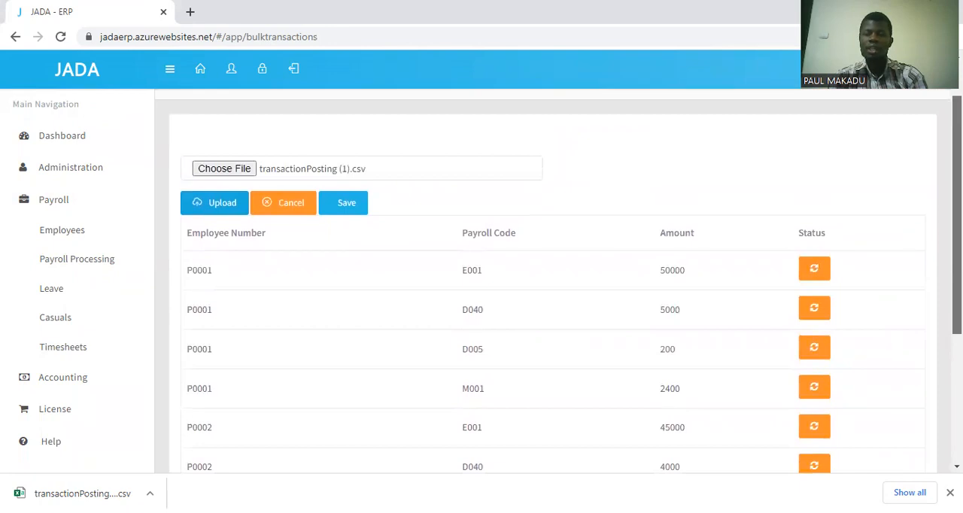
scroll(553, 278, "down", 1)
scroll(553, 278, "up", 1)
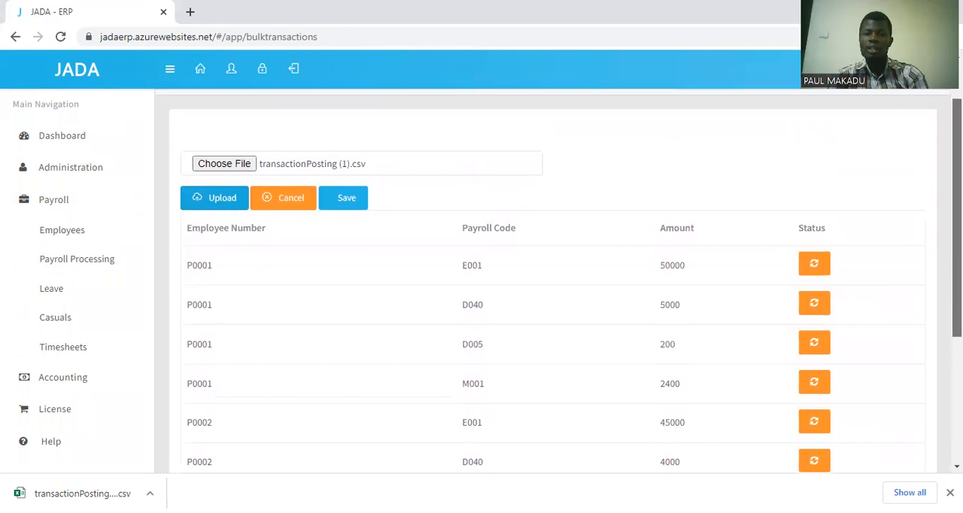
scroll(553, 278, "down", 2)
scroll(553, 278, "down", 1)
scroll(553, 278, "up", 3)
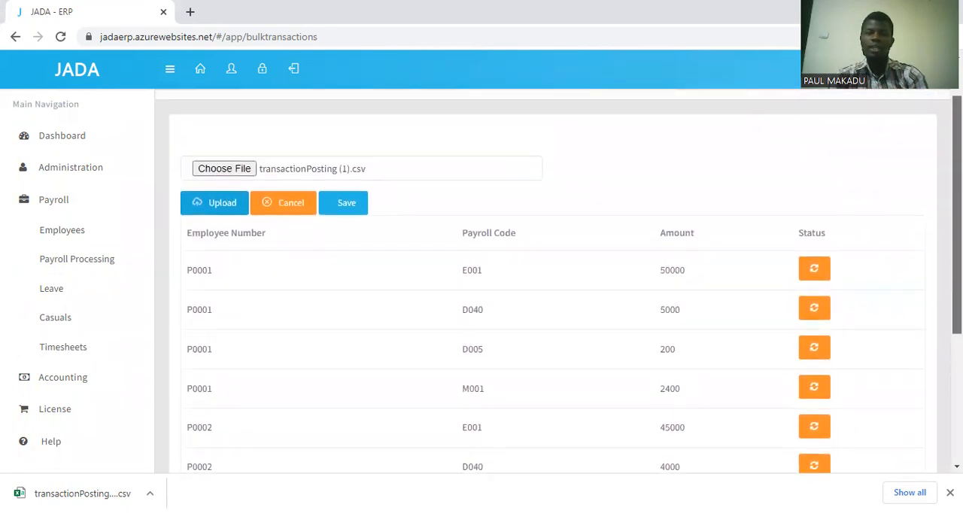
Save the uploaded batch transactions and check the status of every row.
left_click_drag(957, 302, 957, 291)
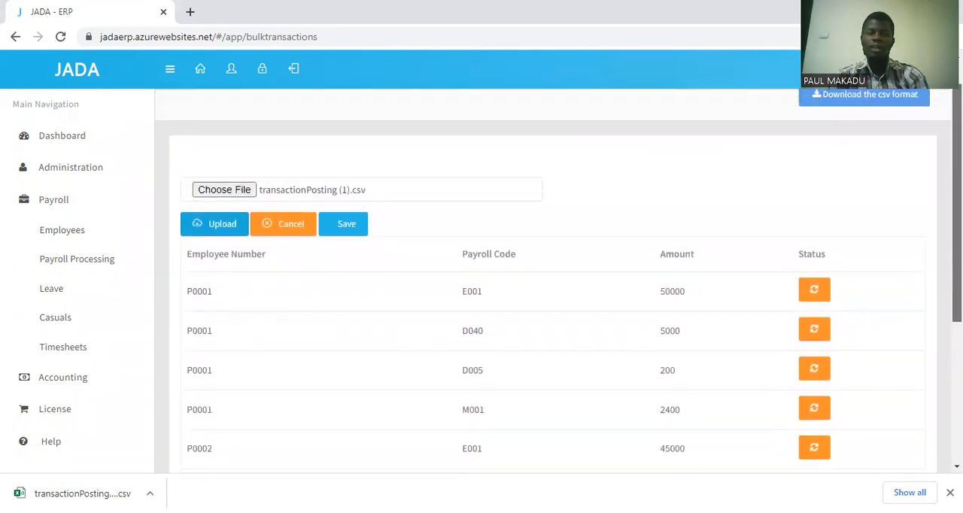
left_click(347, 224)
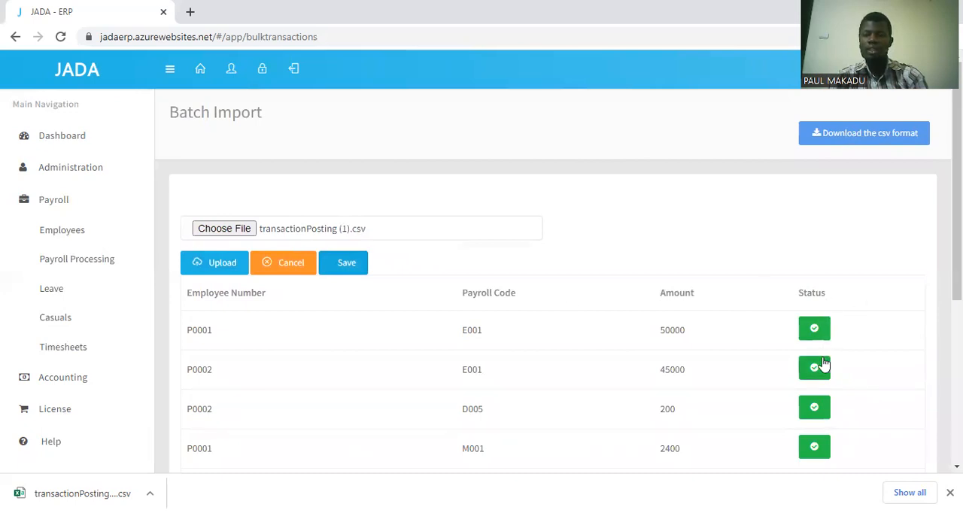
left_click_drag(957, 199, 957, 339)
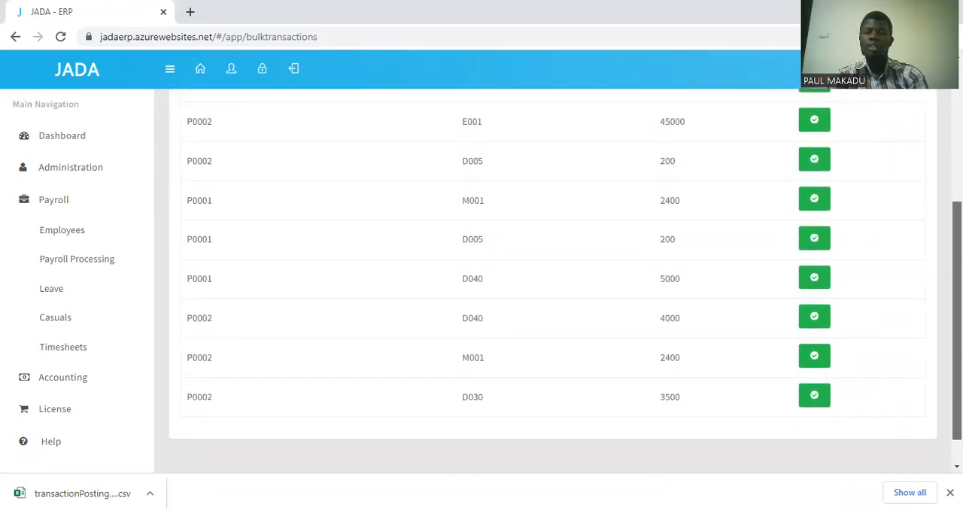
left_click_drag(957, 340, 957, 209)
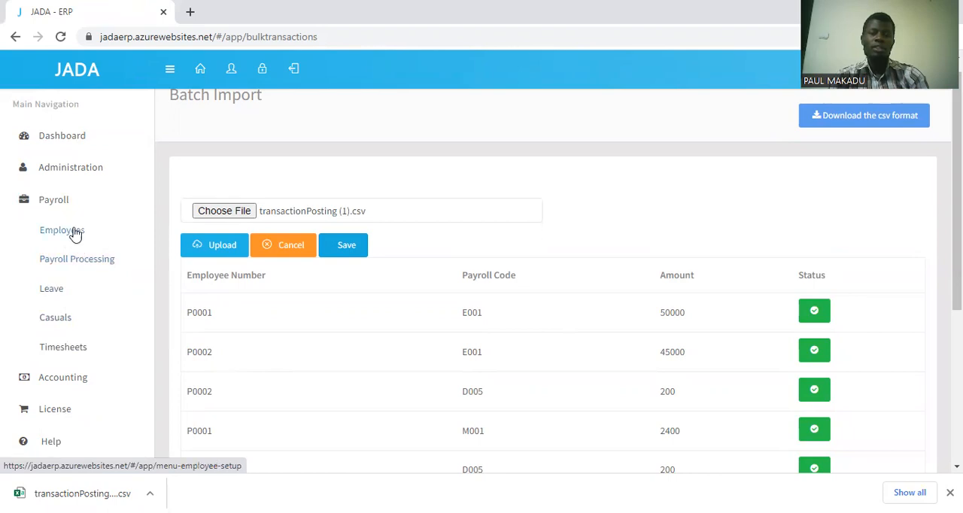
Open Employee Posting from Payroll Processing and examine the first employee's posted transactions for APR 2022.
left_click(68, 263)
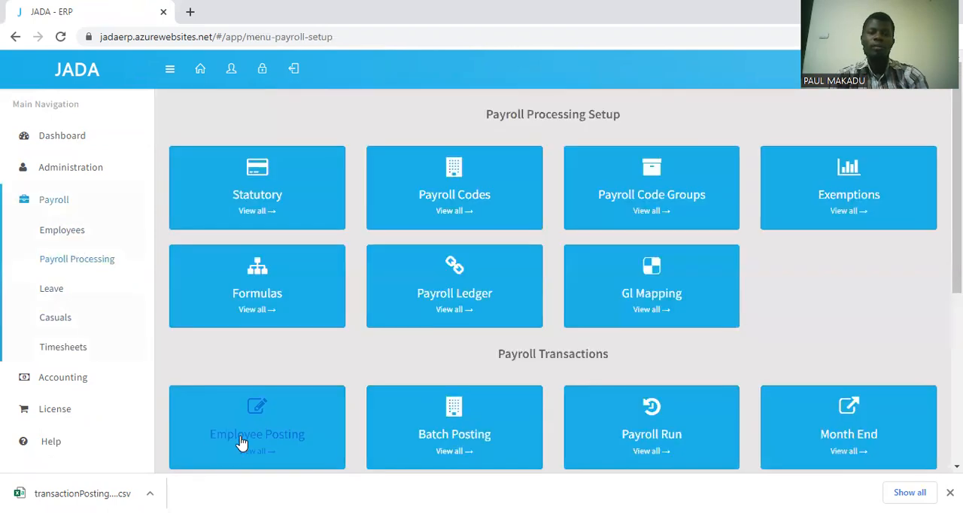
left_click(256, 444)
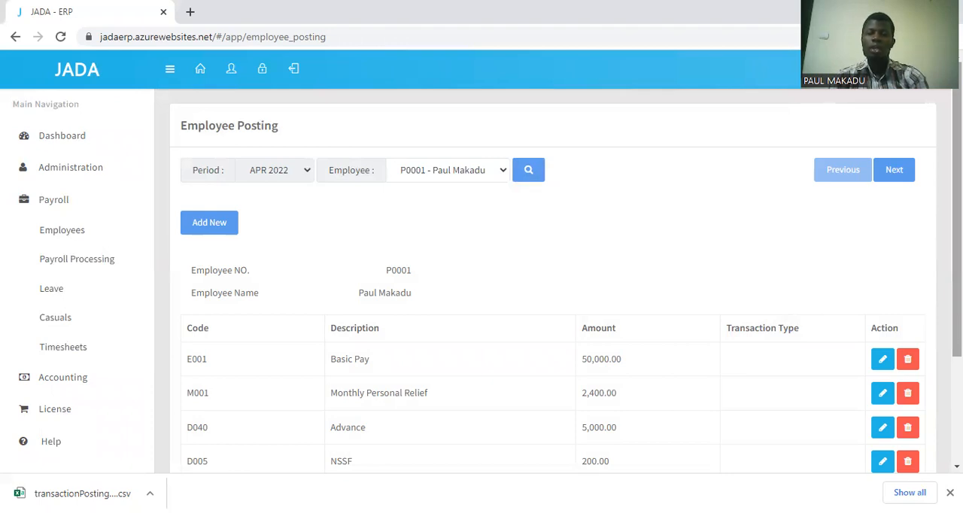
left_click_drag(957, 301, 957, 362)
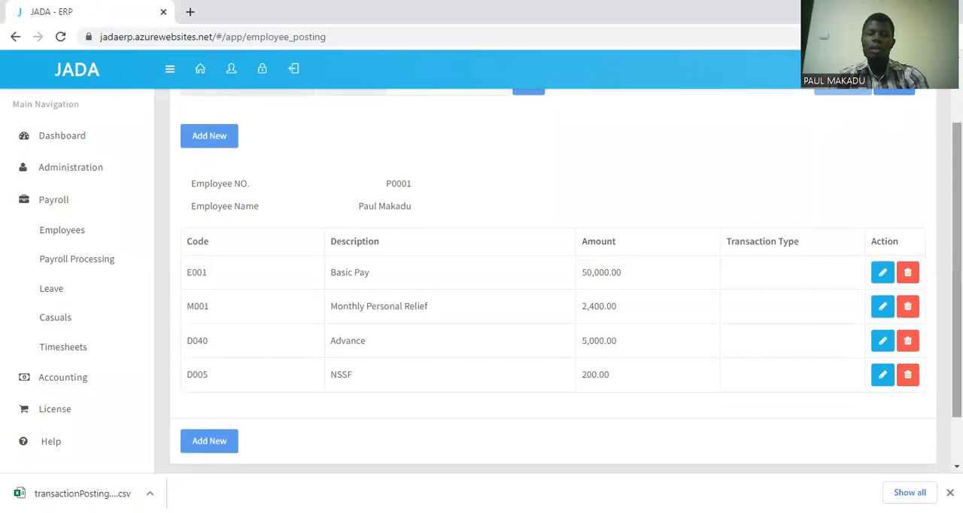